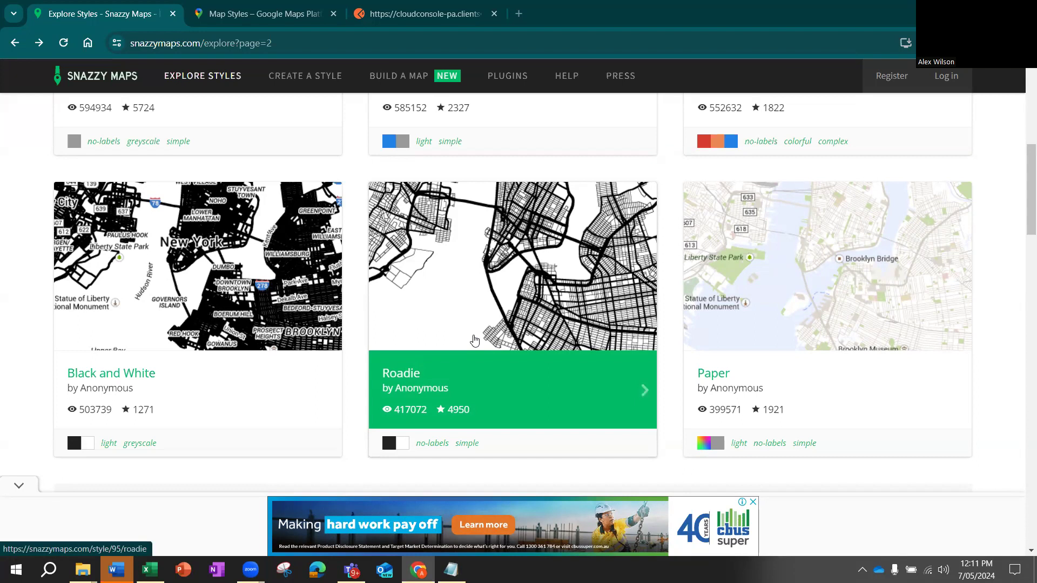
# Switch to the Excel conversion workbook and examine the V3 and Legacy columns on the CONFIG Legacy V3 Mapping sheet
pyautogui.click(149, 570)
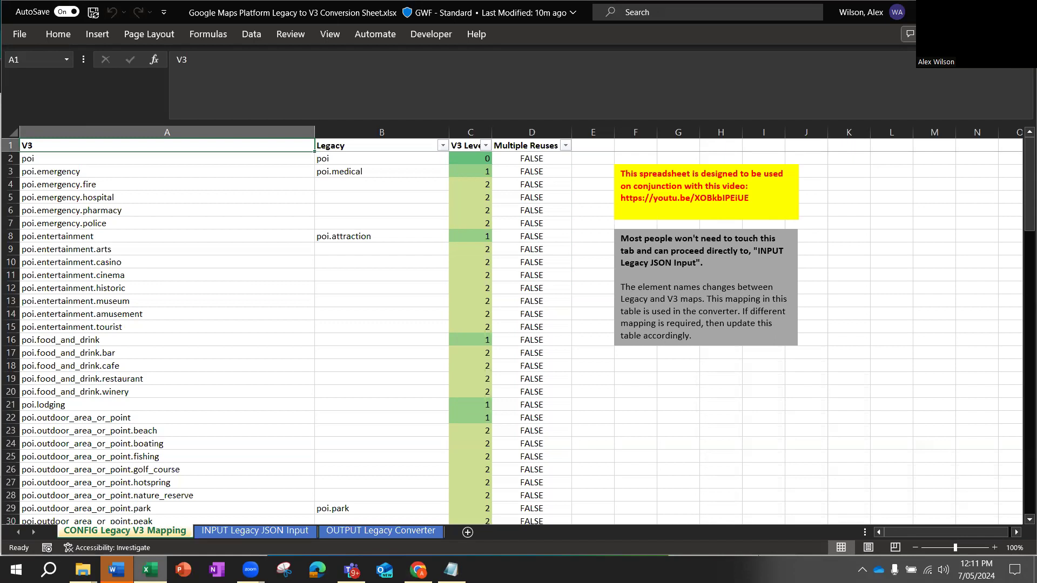
pyautogui.click(379, 238)
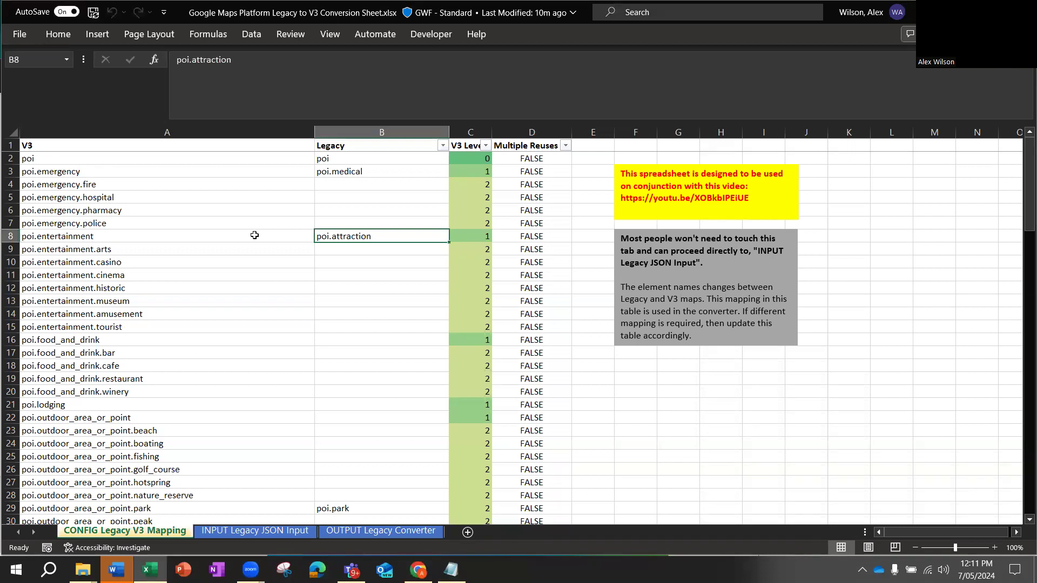
pyautogui.scroll(-9, 254, 235)
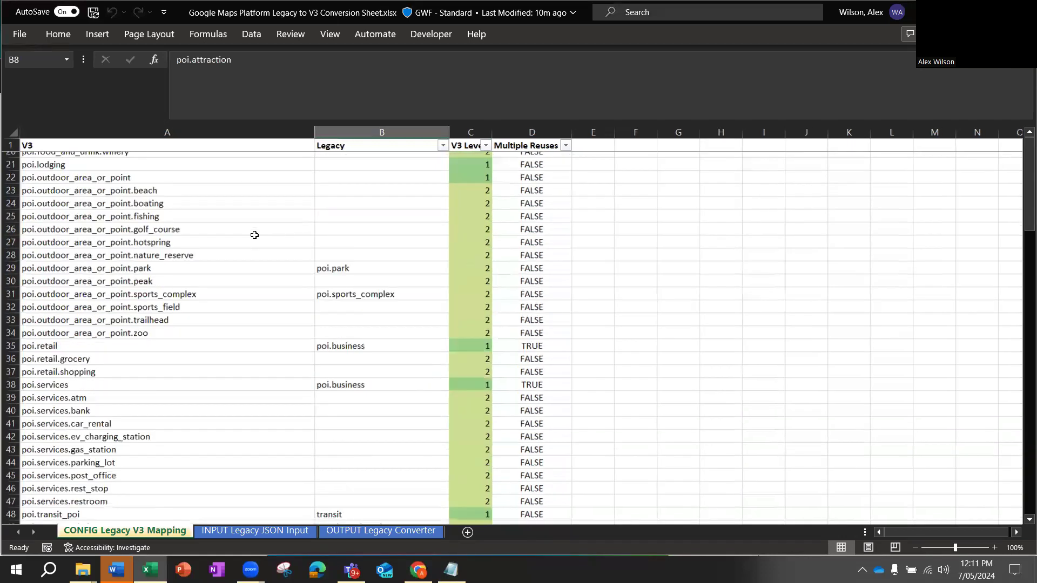
pyautogui.scroll(-6, 255, 235)
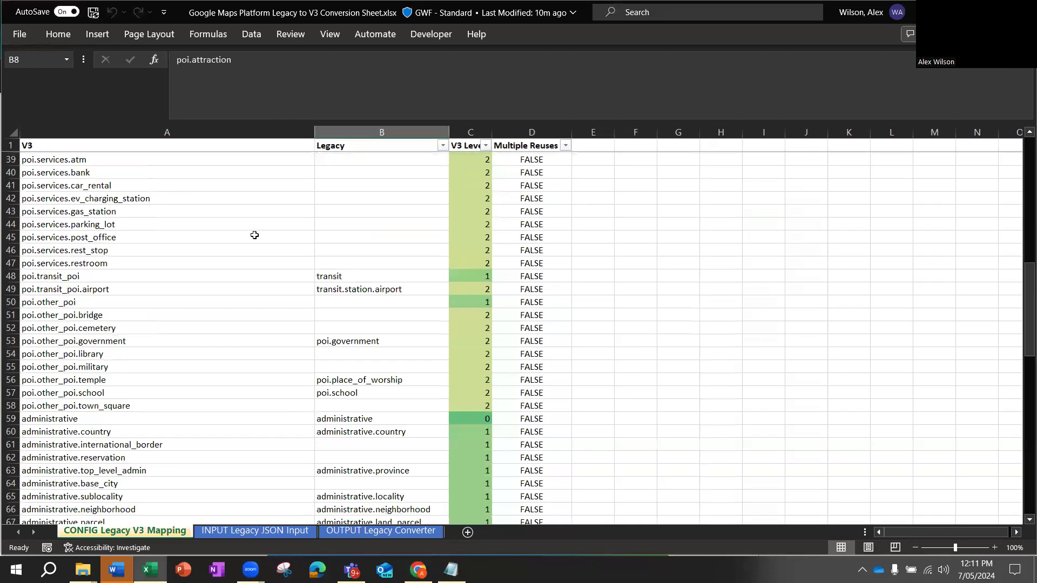
pyautogui.scroll(2, 255, 234)
pyautogui.scroll(5, 255, 235)
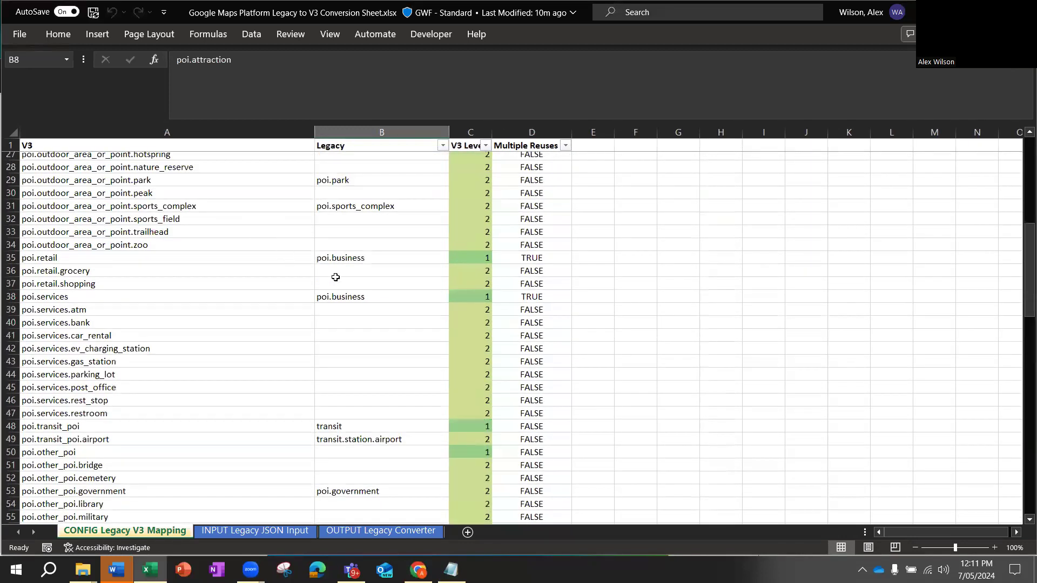
# Compare the poi.retail and poi.services rows with their poi.business legacy mappings in rows 35 and 38
pyautogui.click(370, 262)
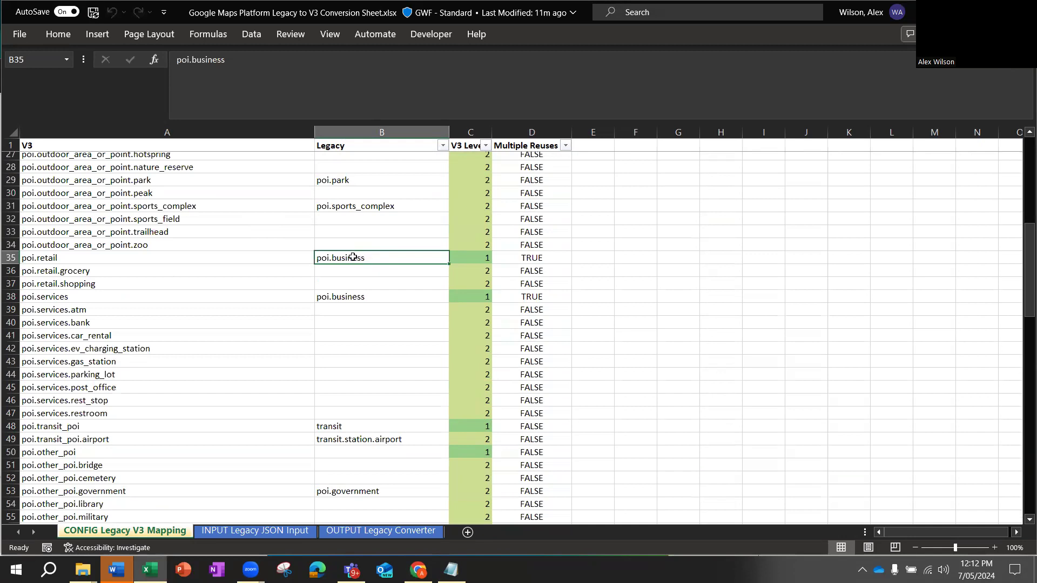
pyautogui.click(264, 258)
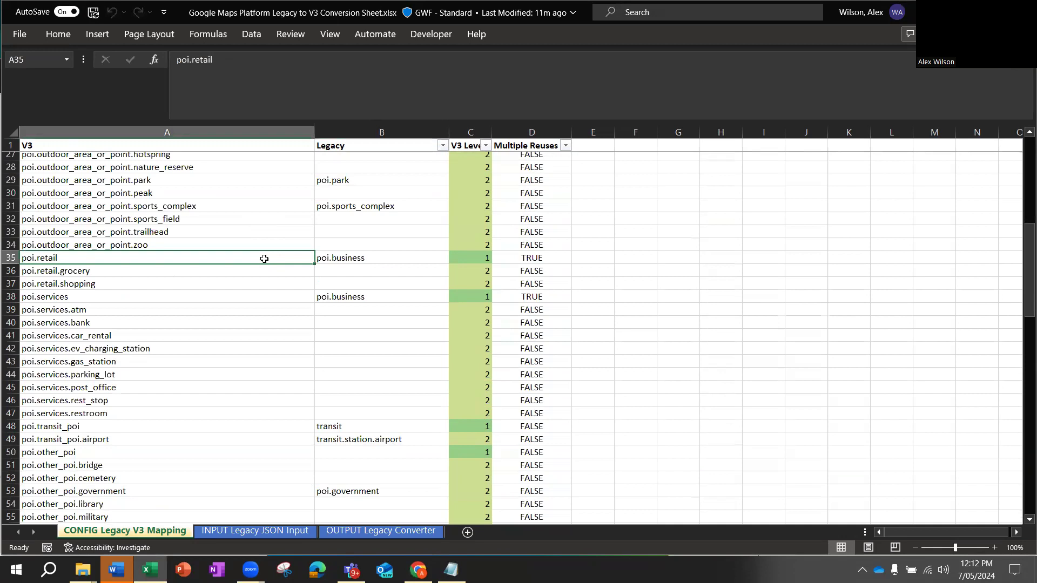
pyautogui.click(276, 301)
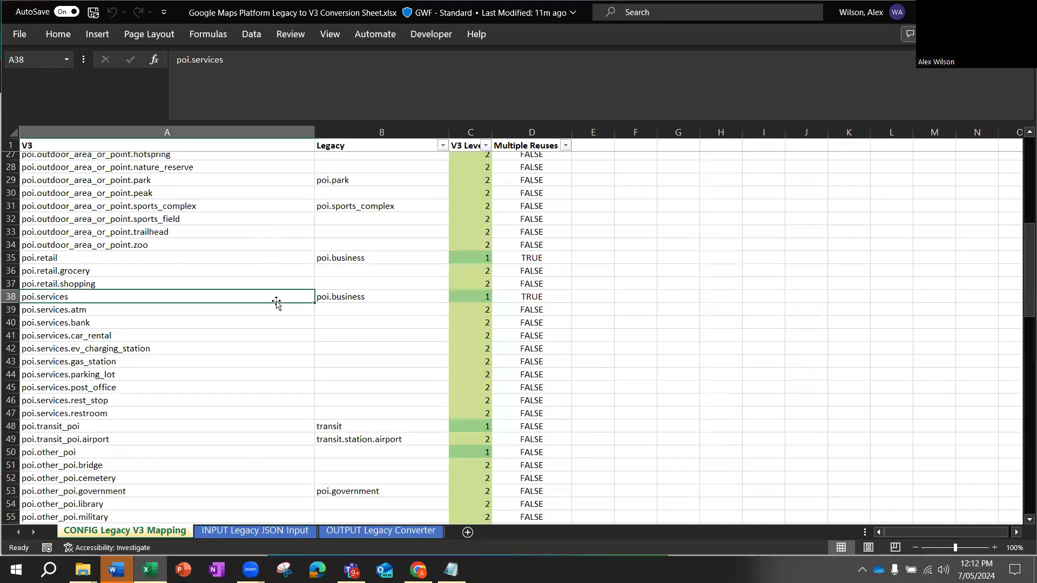
pyautogui.click(383, 297)
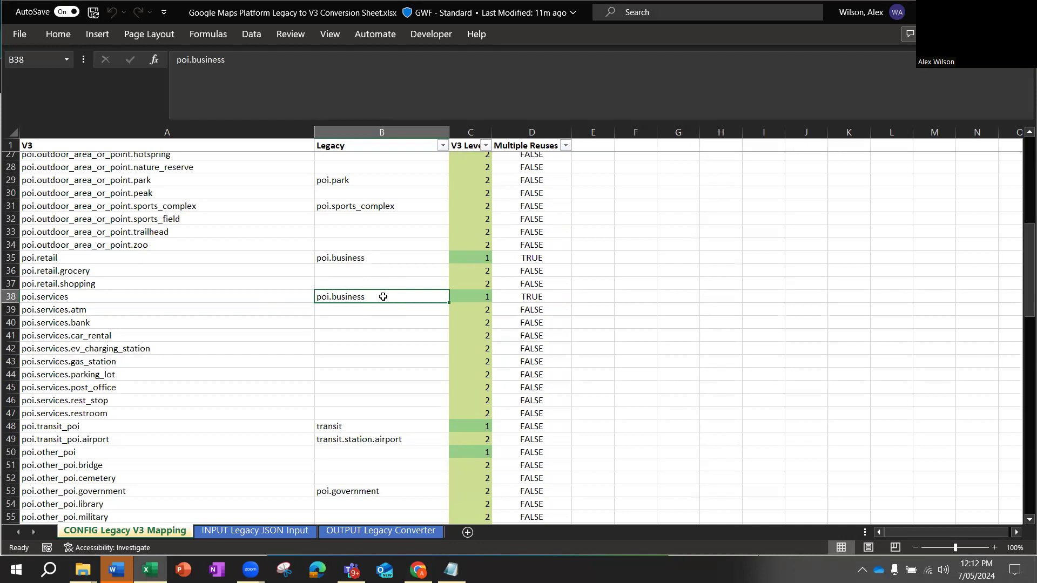
pyautogui.click(246, 258)
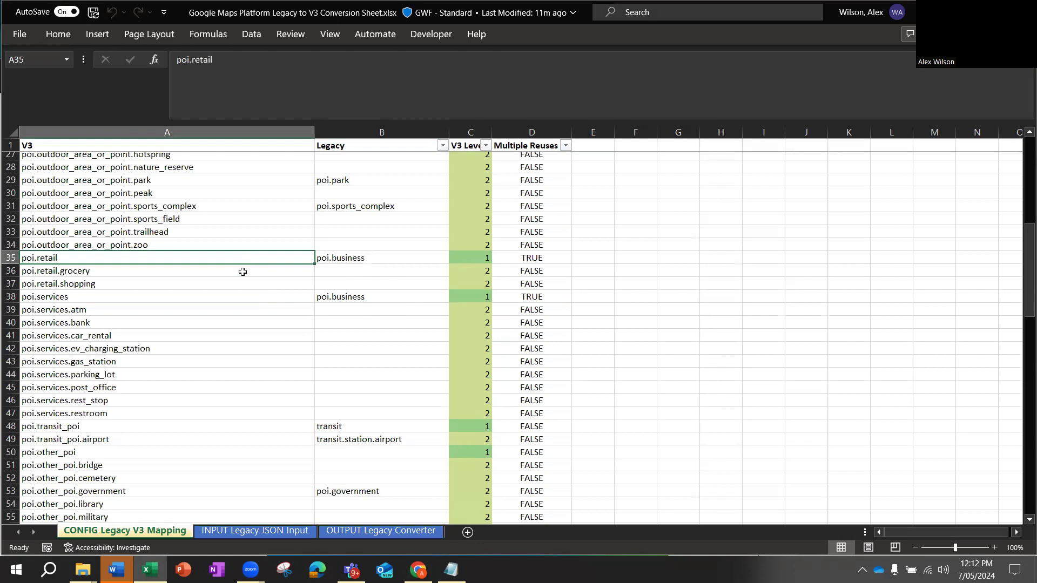
pyautogui.click(243, 296)
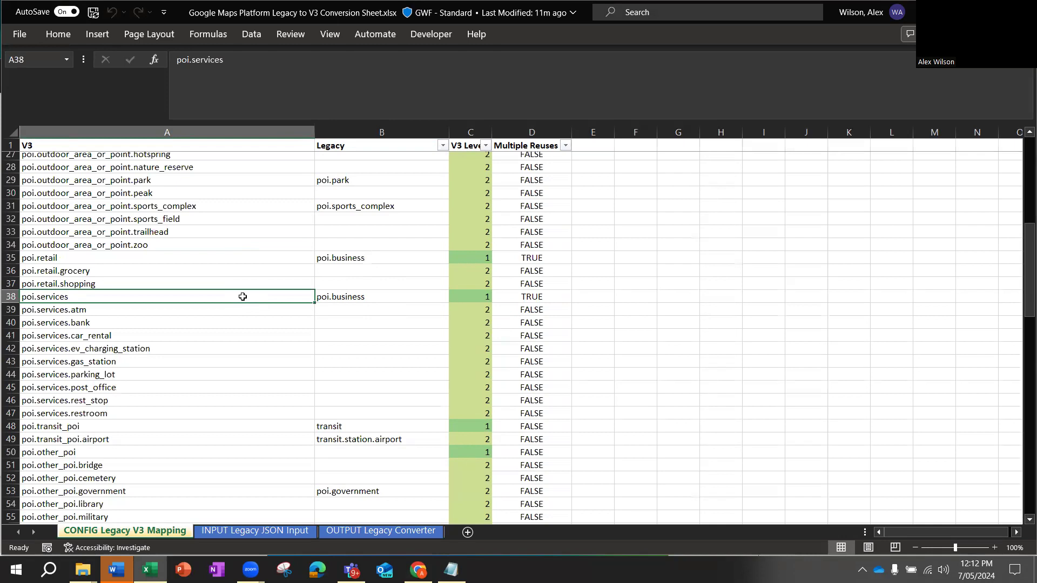
# Examine the red Legacy cell B68 for transportation and the transportation mappings below it
pyautogui.scroll(-8, 243, 296)
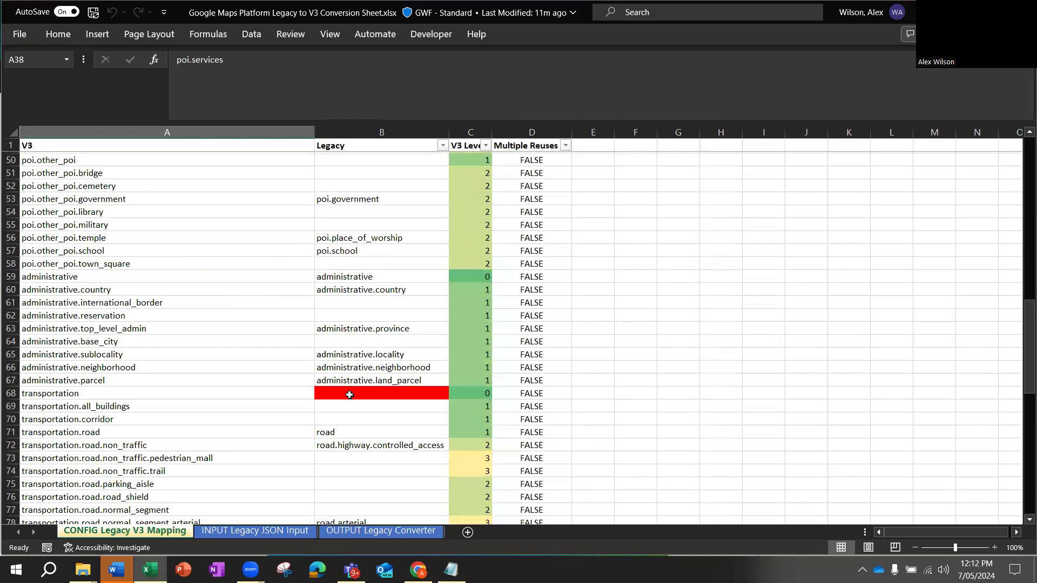
pyautogui.click(350, 394)
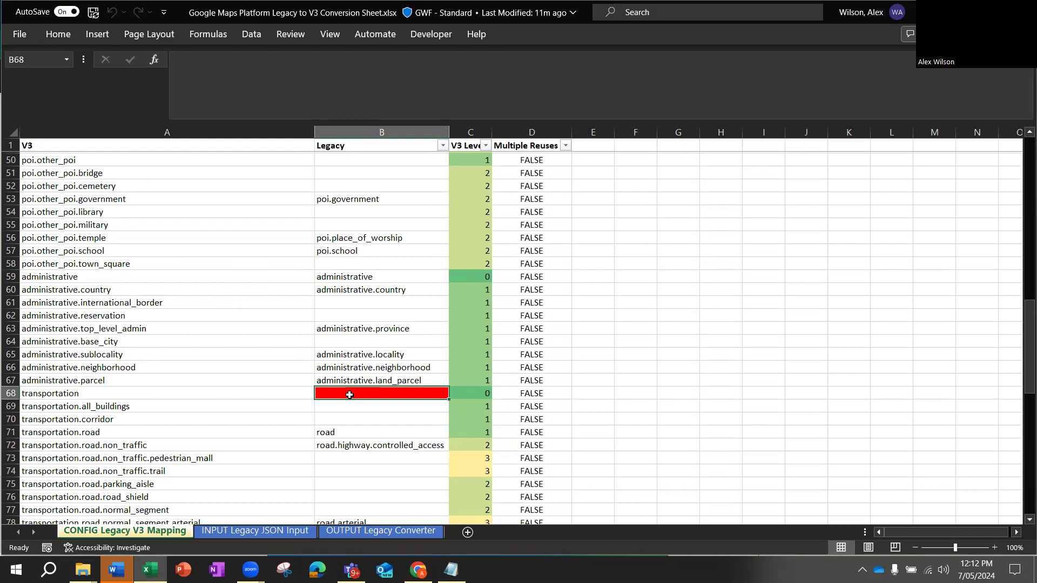
pyautogui.scroll(-2, 350, 395)
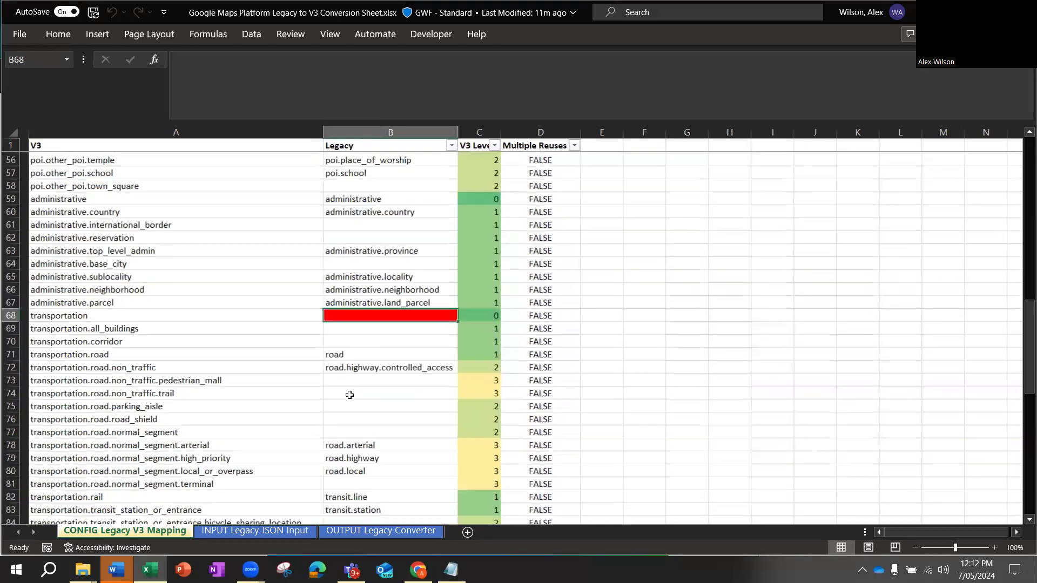
pyautogui.scroll(-1, 350, 395)
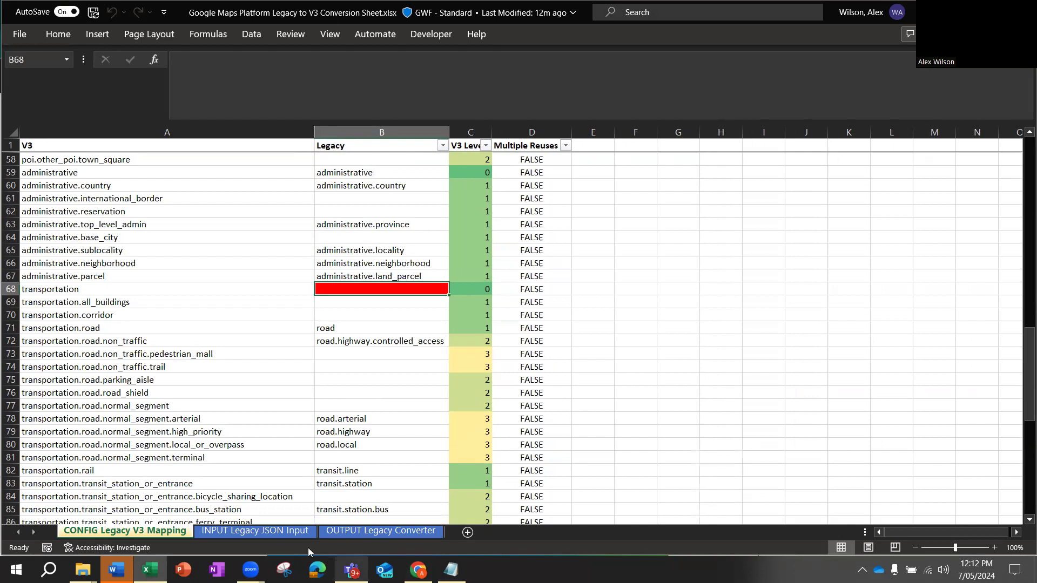
# Show the INPUT Legacy JSON Input sheet, and switch to Chrome to open the Roadie style page on Snazzy Maps
pyautogui.click(297, 534)
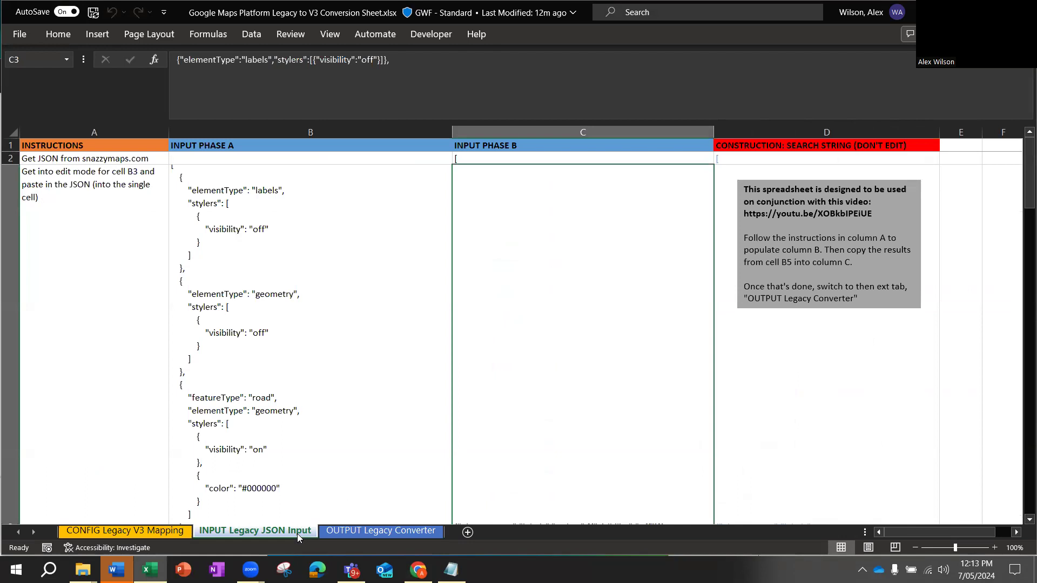
pyautogui.scroll(1, 294, 409)
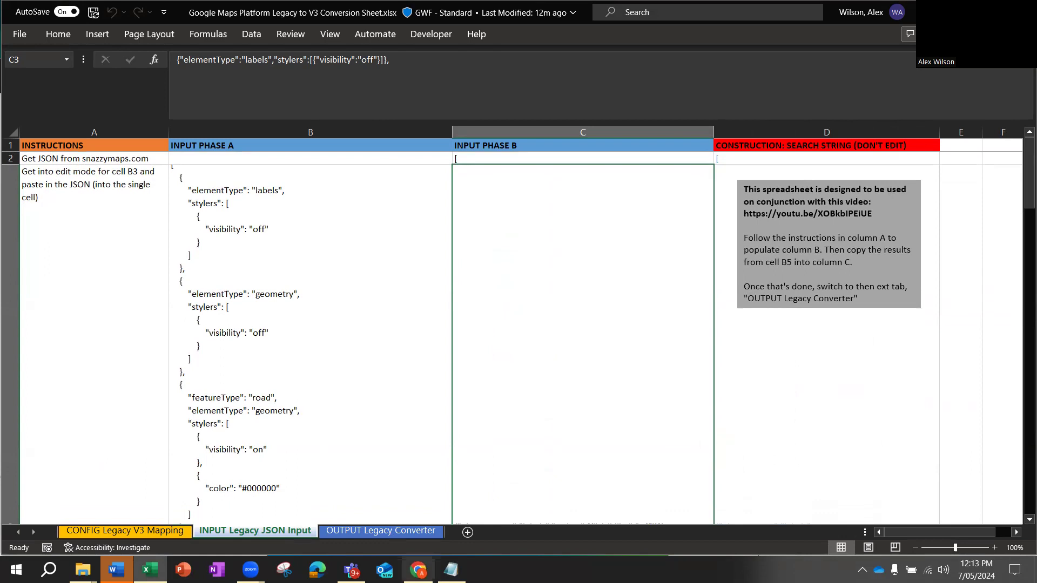
pyautogui.moveTo(418, 569)
pyautogui.click(418, 513)
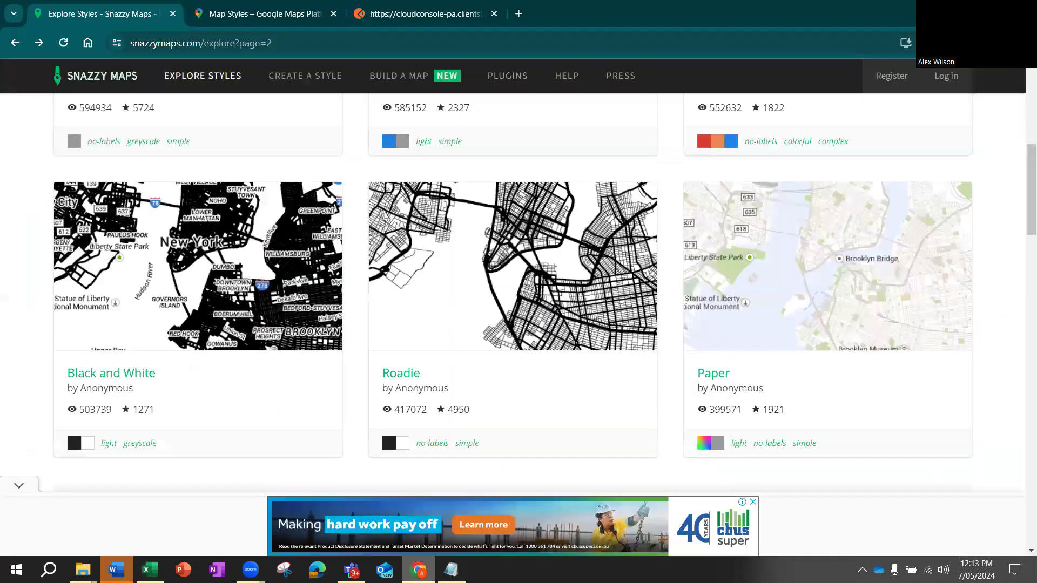
pyautogui.click(513, 312)
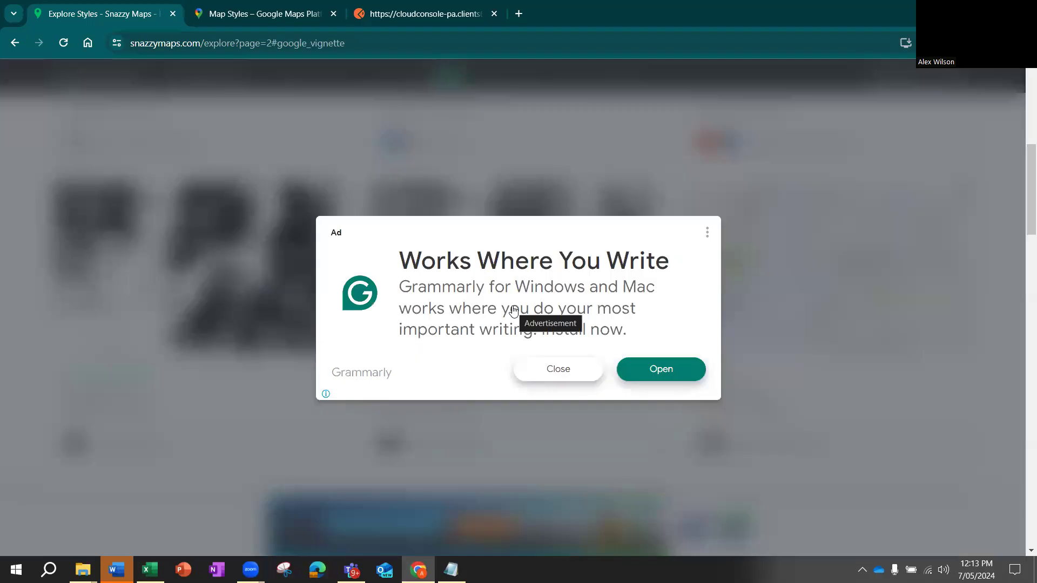
pyautogui.click(558, 366)
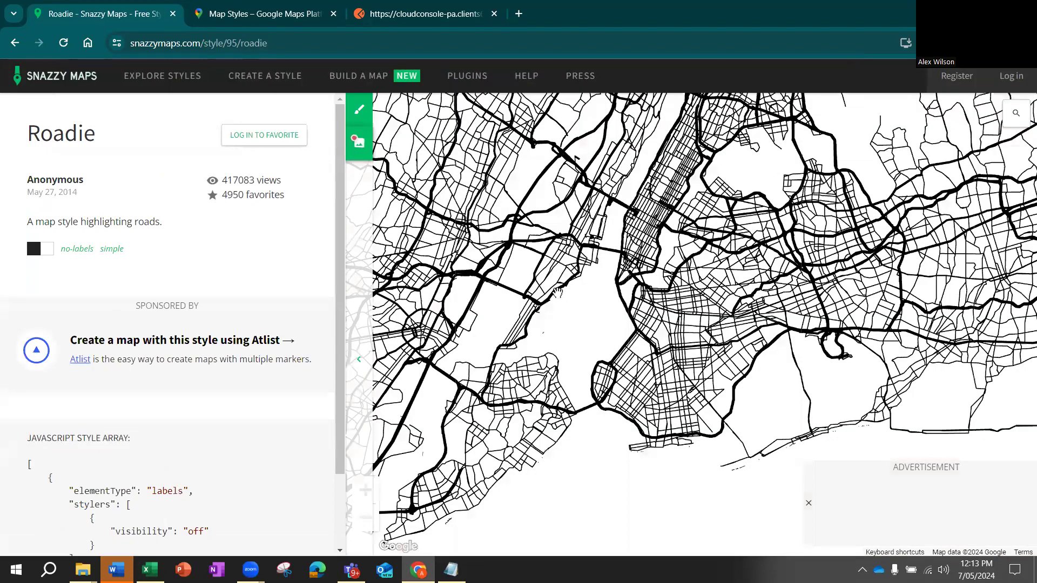
# Copy Roadie's entire JavaScript style array, from the opening to the closing square bracket
pyautogui.scroll(-2, 224, 470)
pyautogui.click(185, 489)
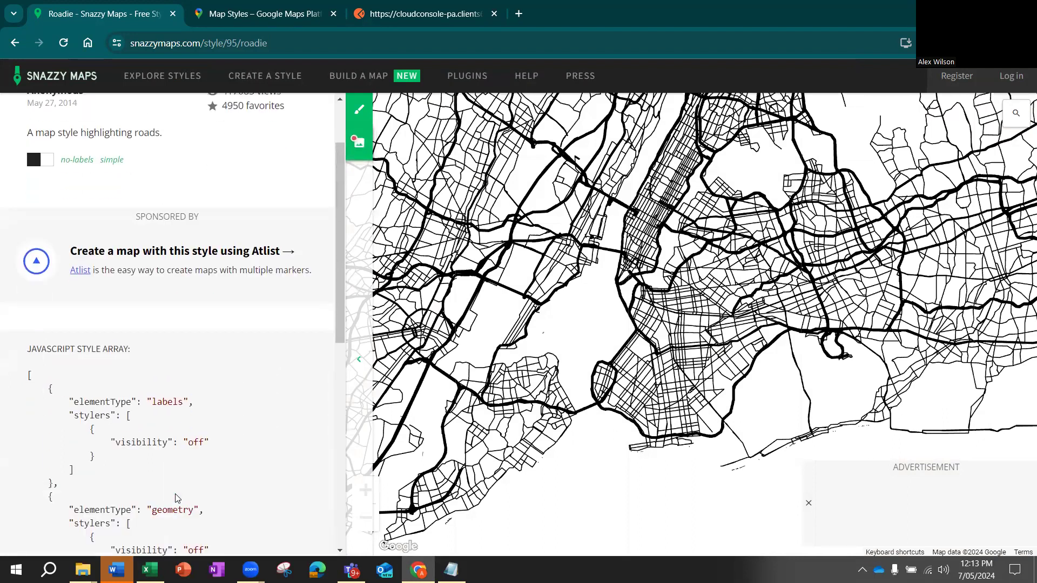
pyautogui.scroll(-4, 176, 496)
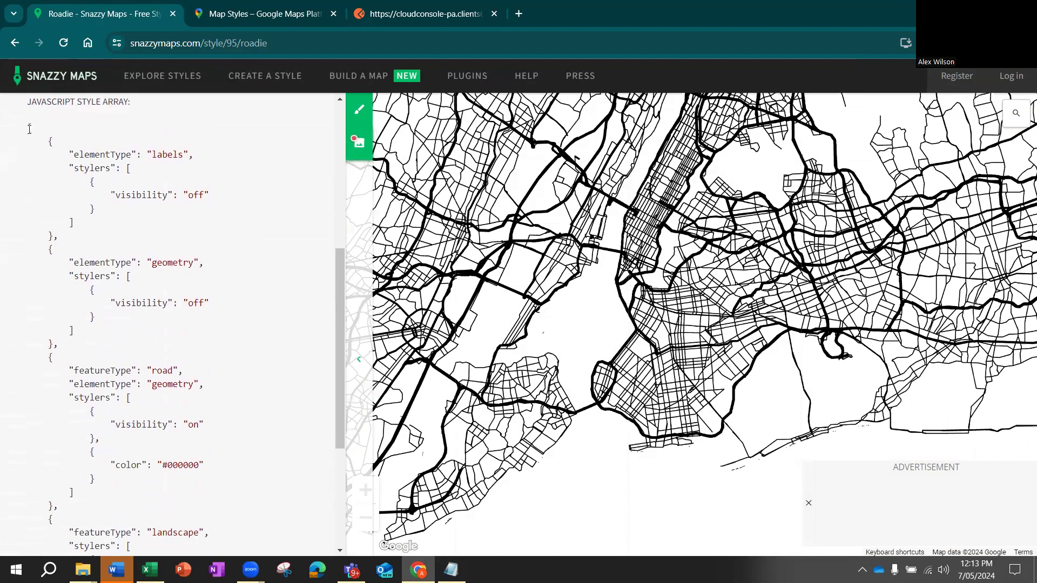
pyautogui.moveTo(30, 129); pyautogui.dragTo(37, 459)
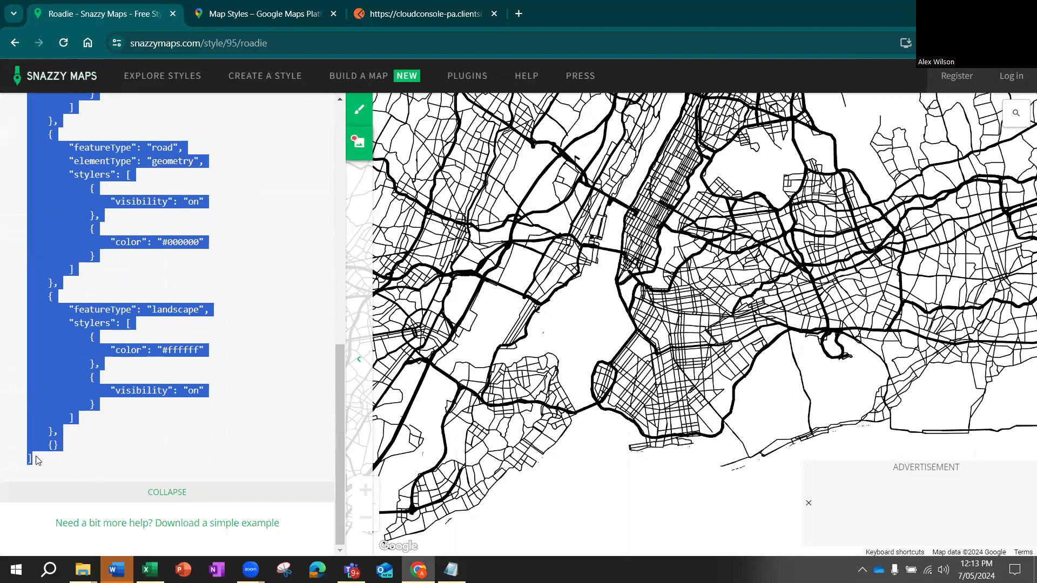
# Switch back to Excel and replace the contents of cell B3 with the copied Roadie JSON, kept within the single cell
pyautogui.click(149, 570)
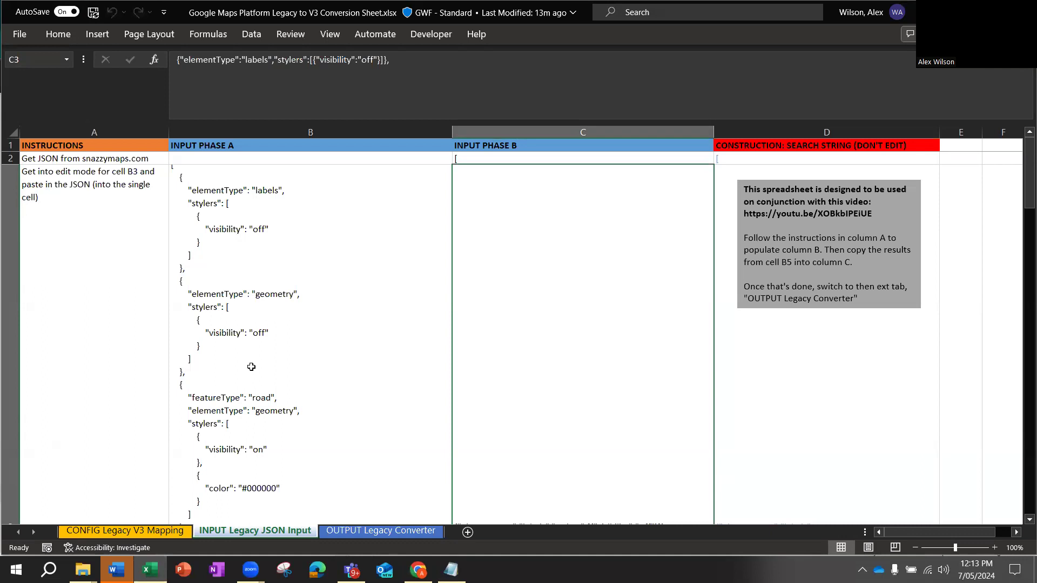
pyautogui.doubleClick(251, 366)
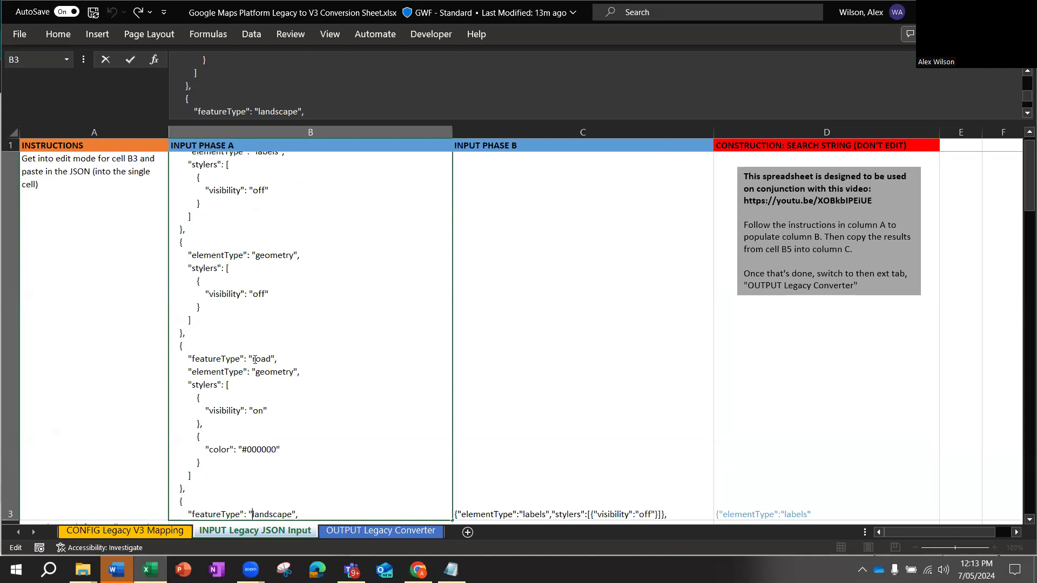
pyautogui.doubleClick(255, 359)
pyautogui.hotkey('ctrl', 'a')
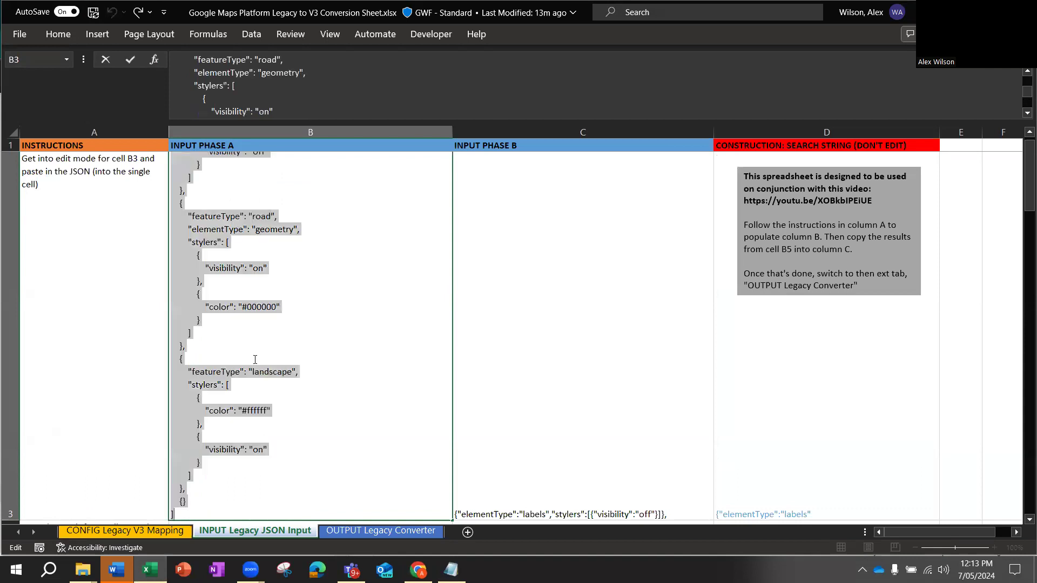
pyautogui.press('Delete')
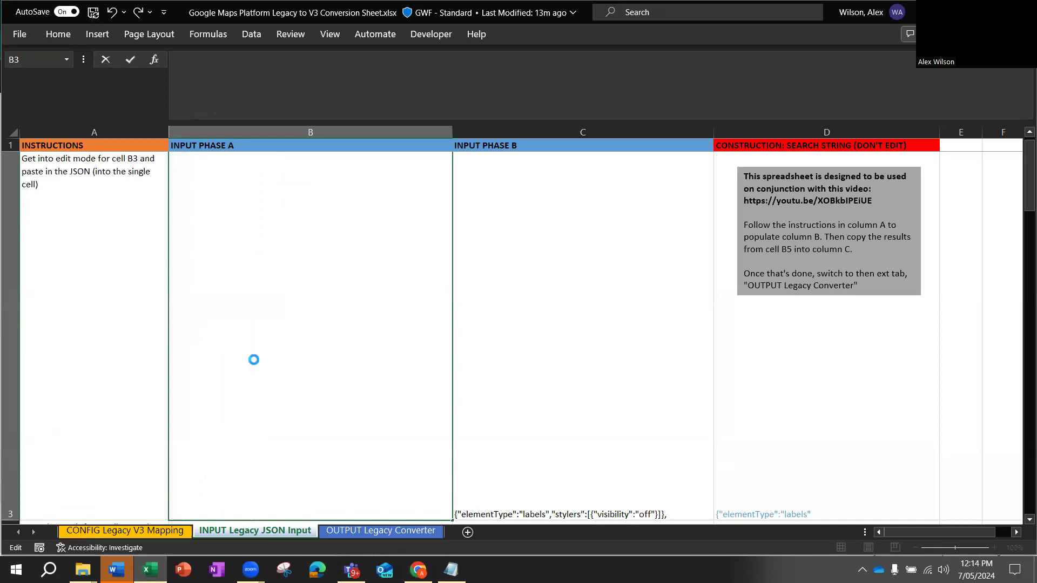
pyautogui.hotkey('ctrl', 'v')
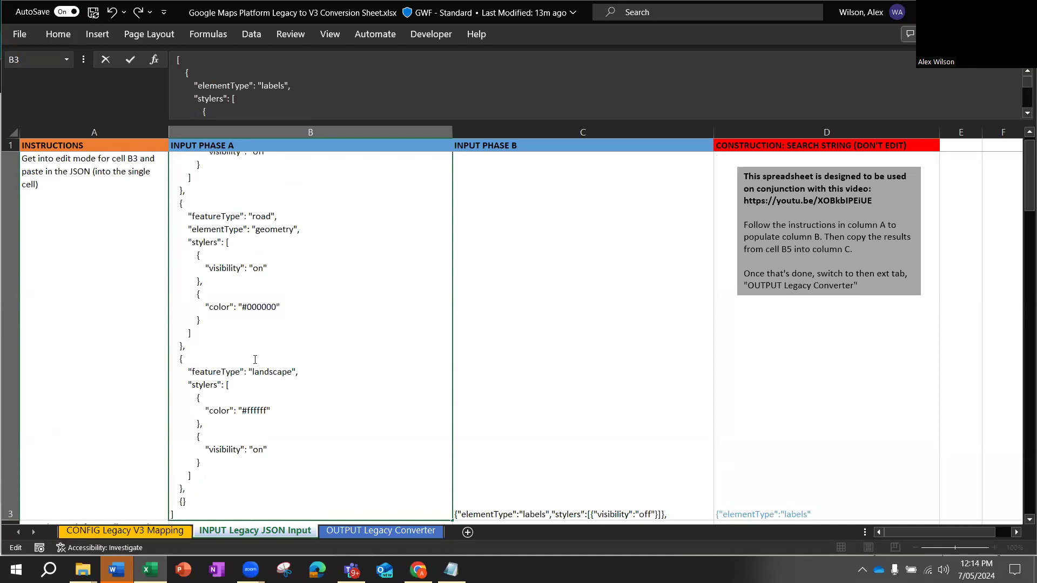
pyautogui.press('Return')
# Review the pasted JSON in cell B3 and copy cell B4 to the clipboard
pyautogui.scroll(5, 253, 359)
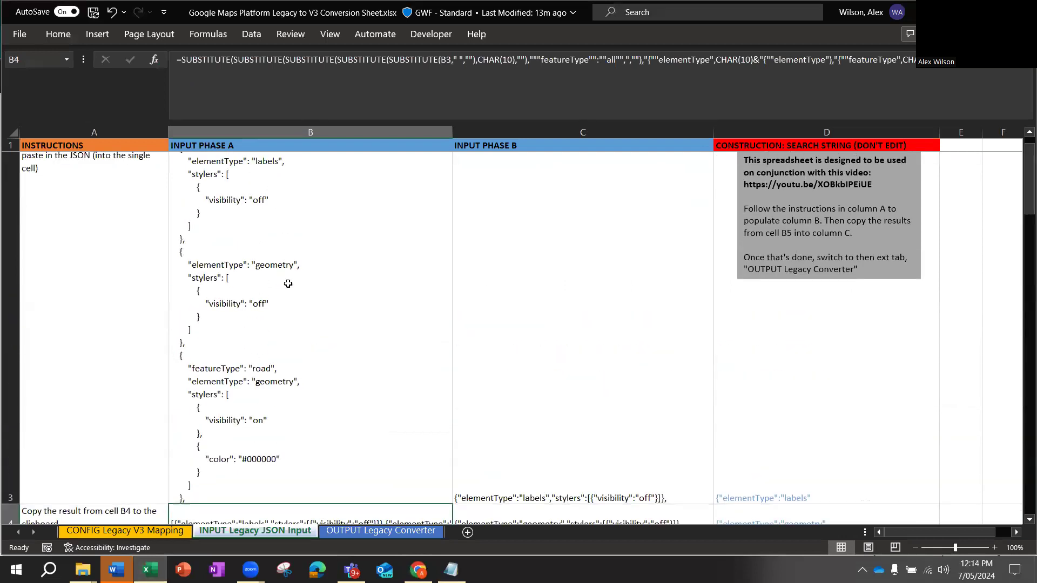
pyautogui.scroll(2, 297, 395)
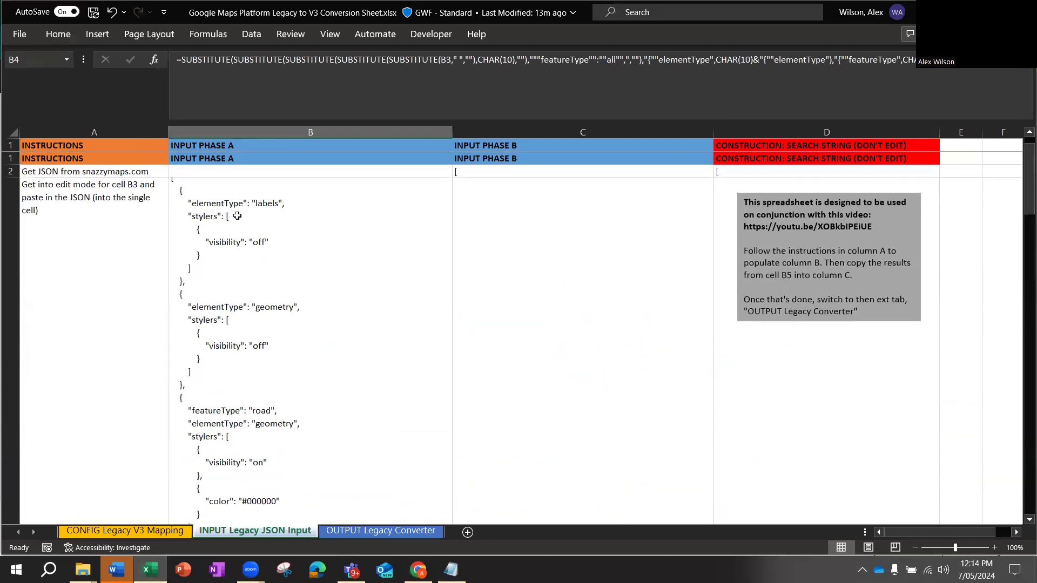
pyautogui.scroll(-3, 330, 356)
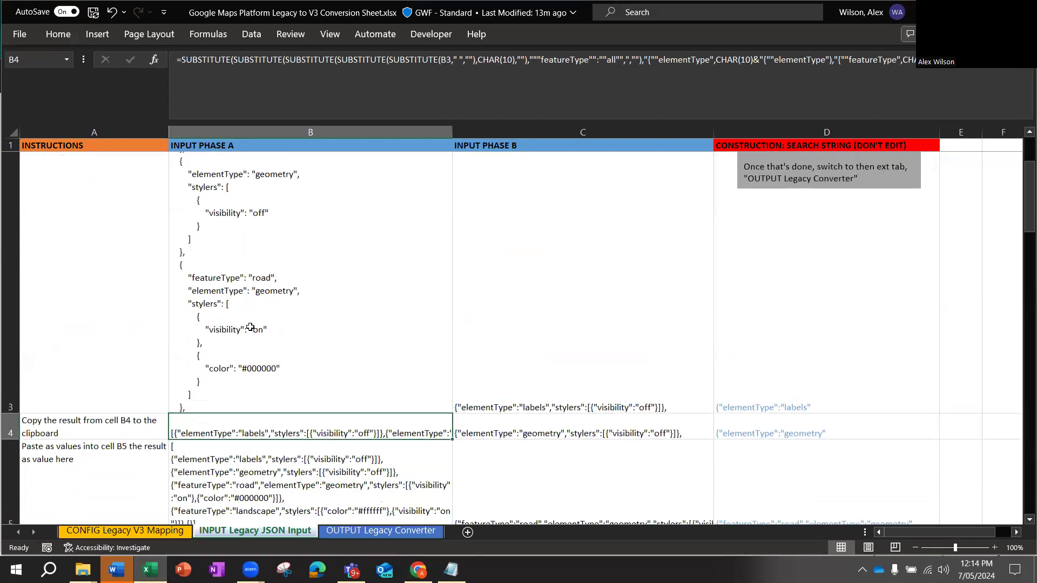
pyautogui.scroll(-3, 259, 368)
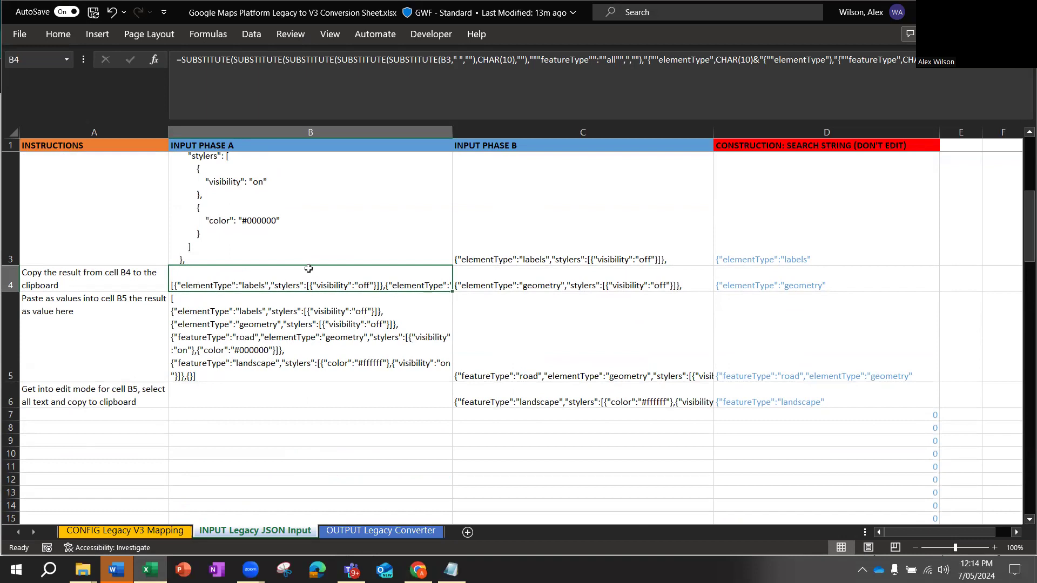
pyautogui.rightClick(313, 281)
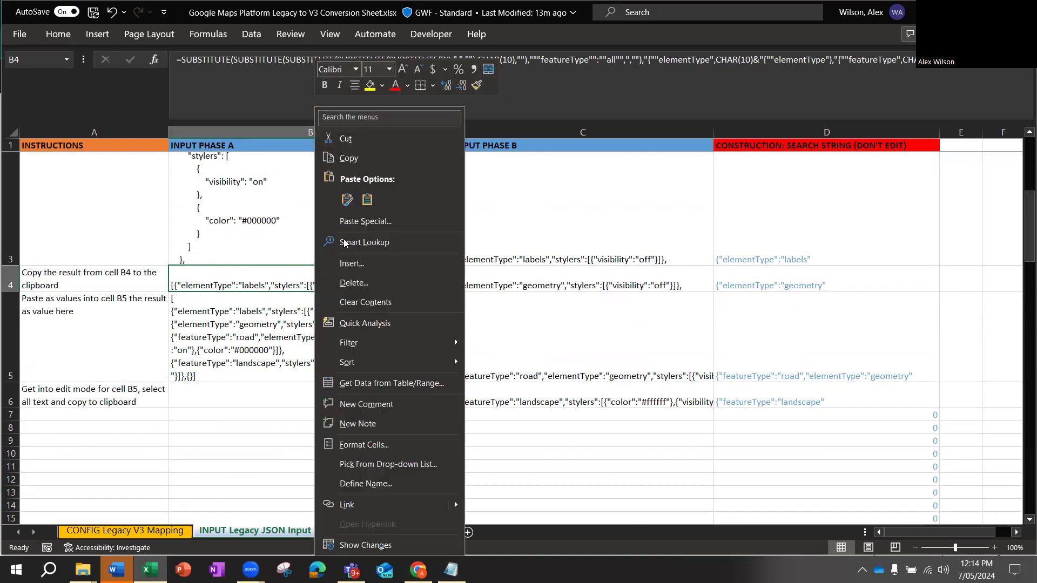
pyautogui.click(361, 155)
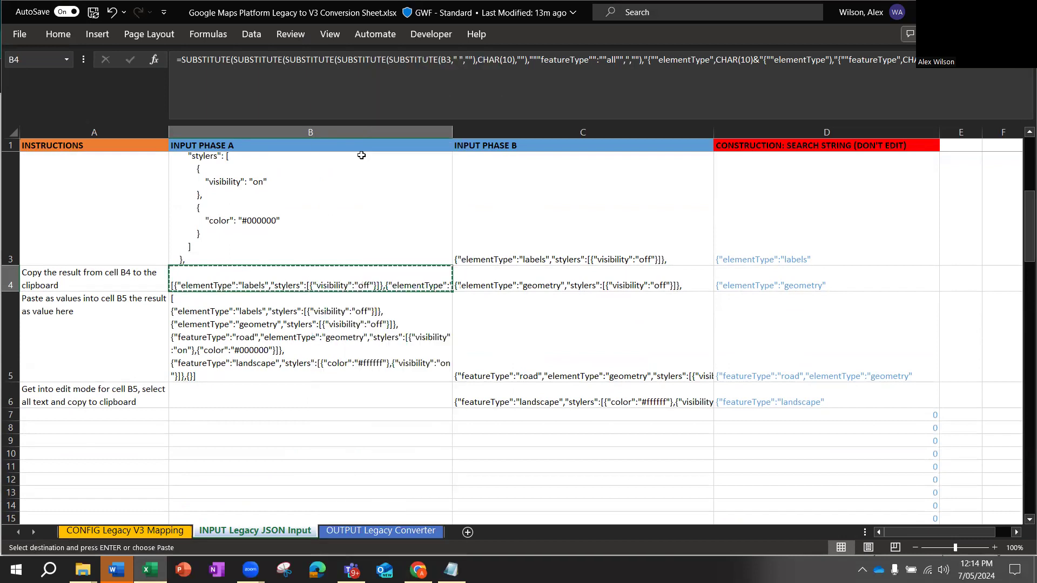
# Clear the existing text from cell B5
pyautogui.click(301, 336)
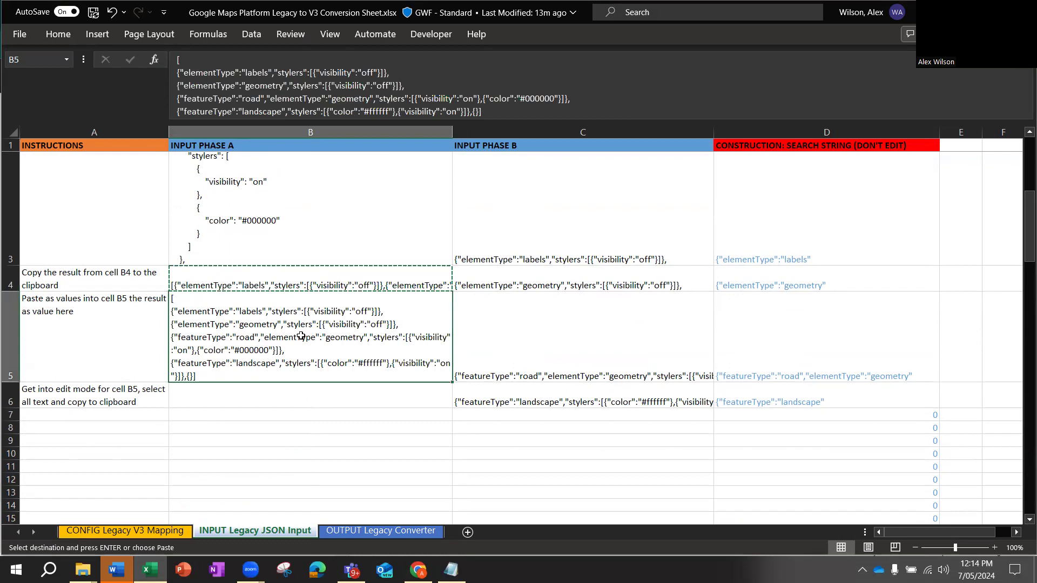
pyautogui.doubleClick(300, 336)
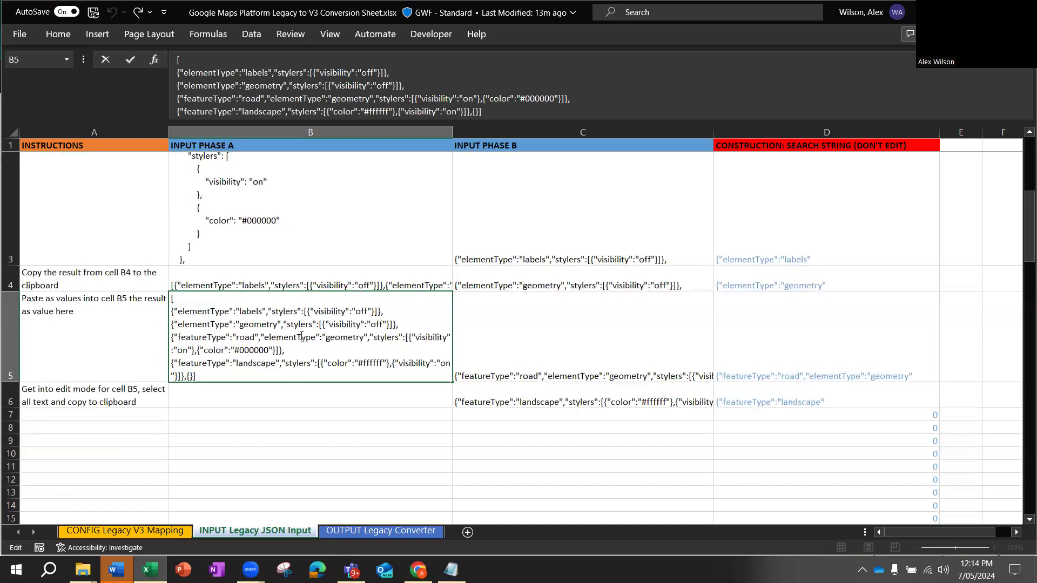
pyautogui.hotkey('ctrl', 'a')
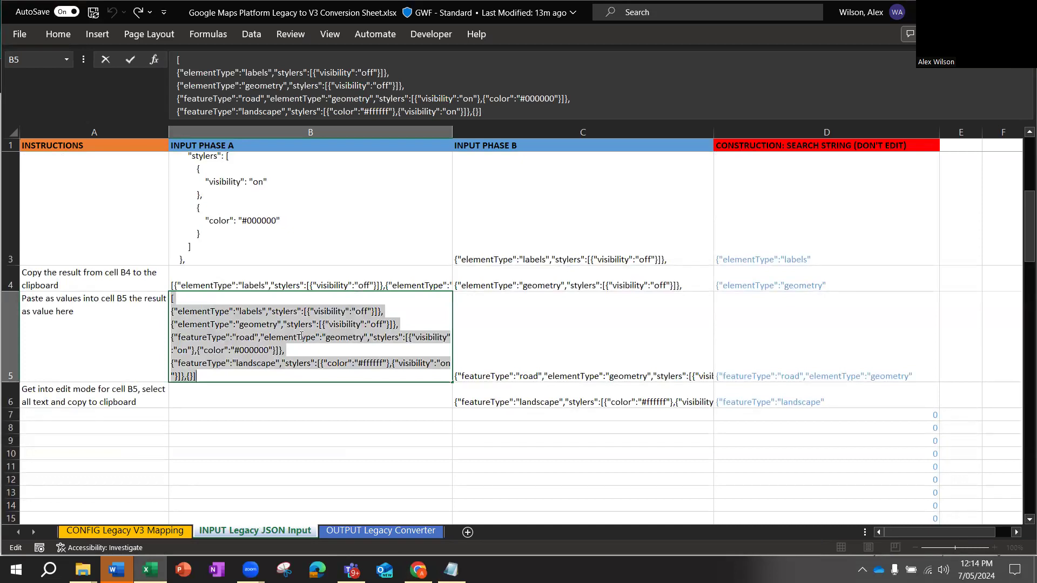
pyautogui.press('Delete')
pyautogui.rightClick(301, 337)
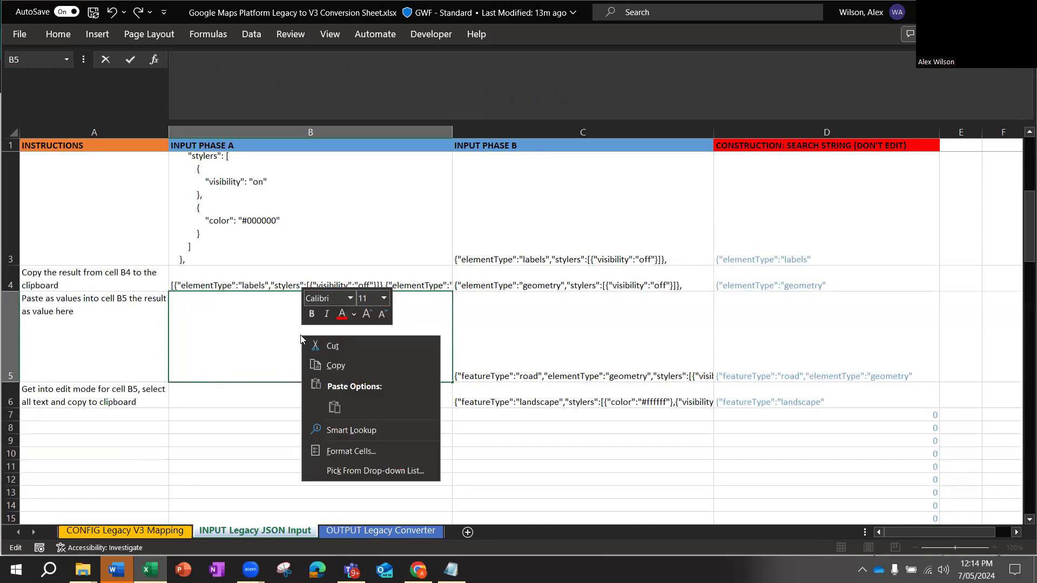
pyautogui.click(297, 328)
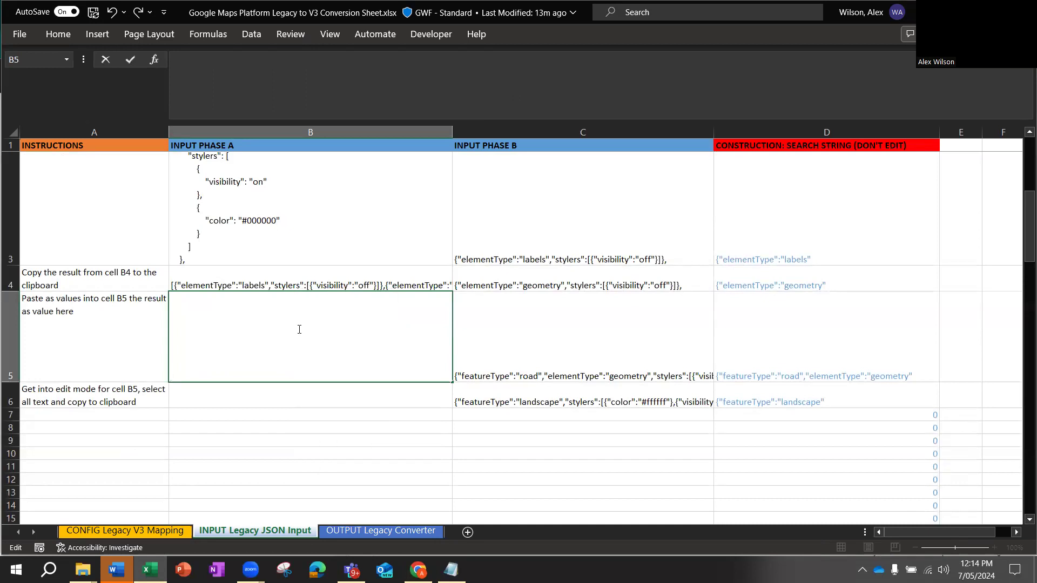
# Copy the result in cell B4 and paste it into cell B5 as values only
pyautogui.click(305, 285)
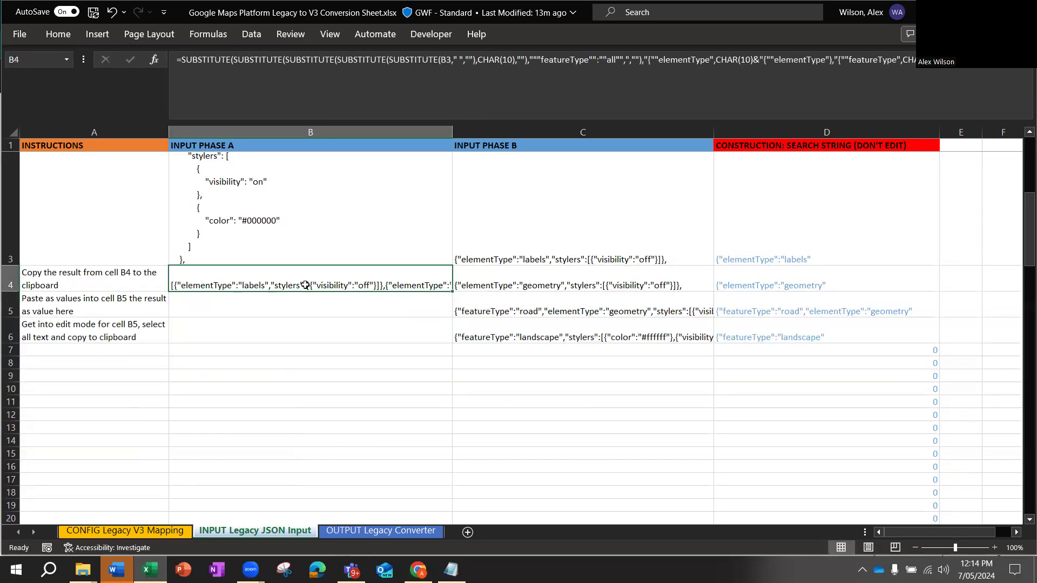
pyautogui.hotkey('ctrl', 'c')
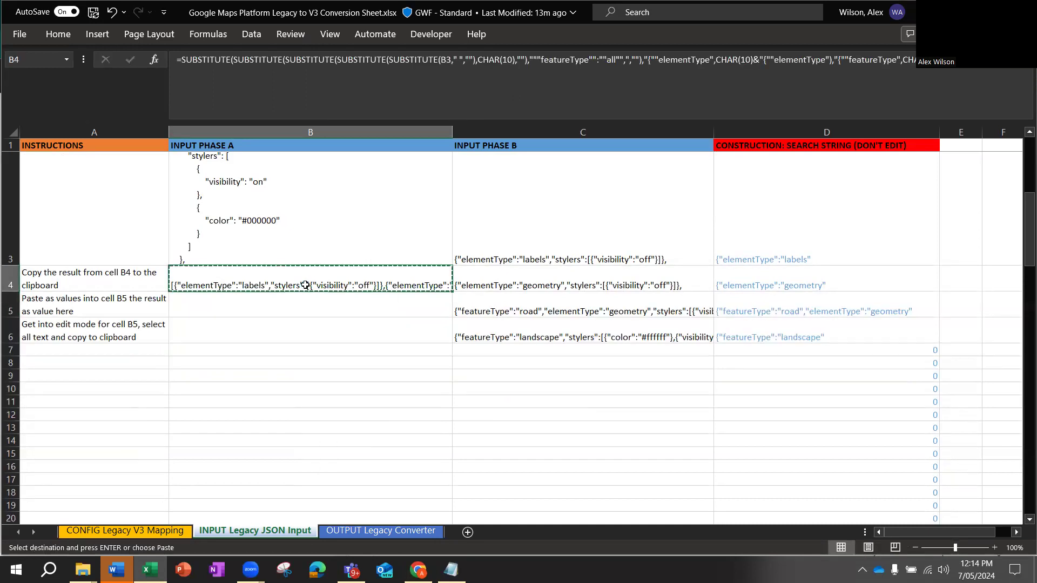
pyautogui.click(317, 311)
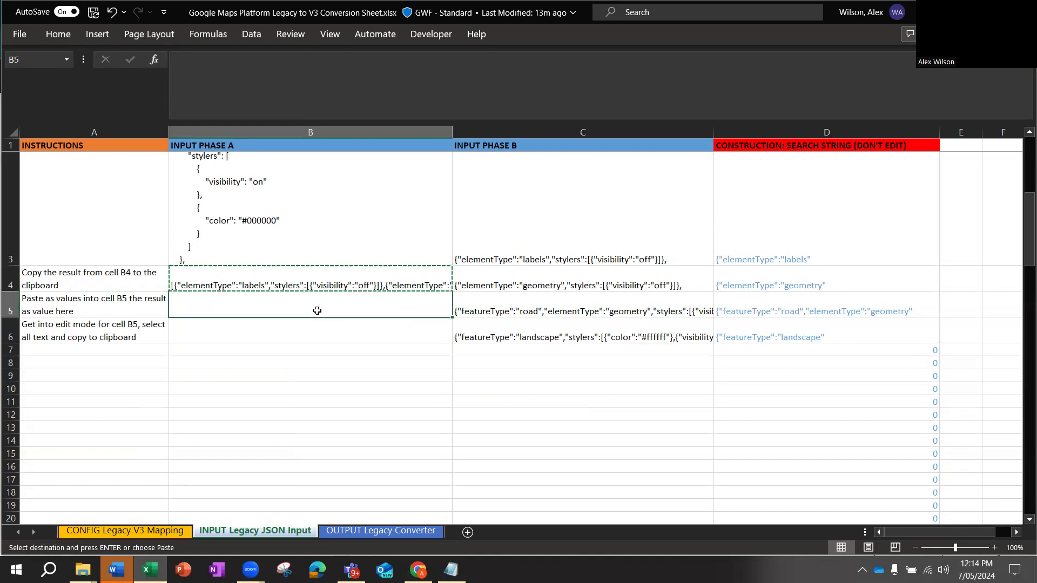
pyautogui.rightClick(317, 311)
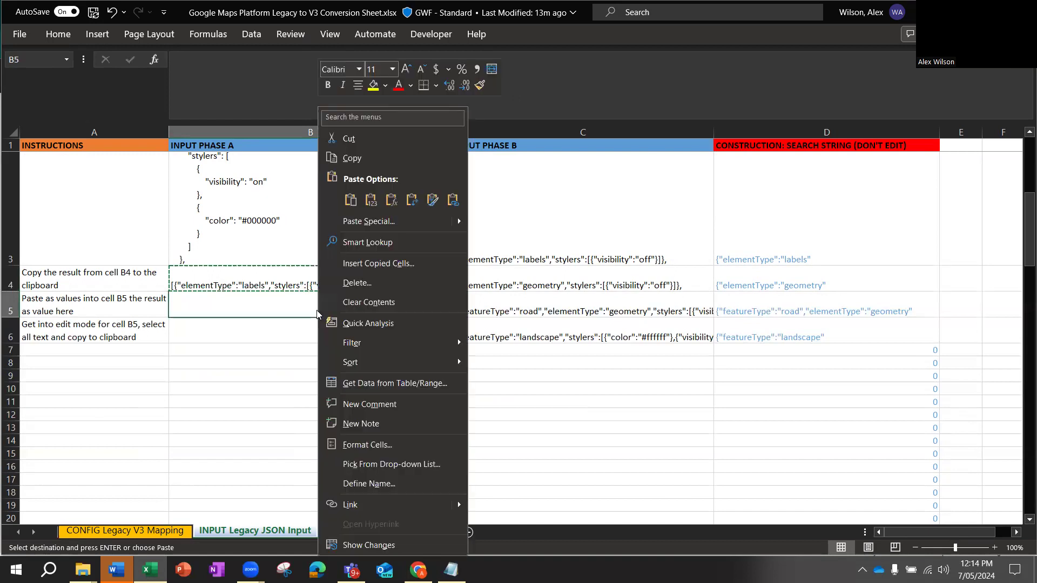
pyautogui.click(373, 201)
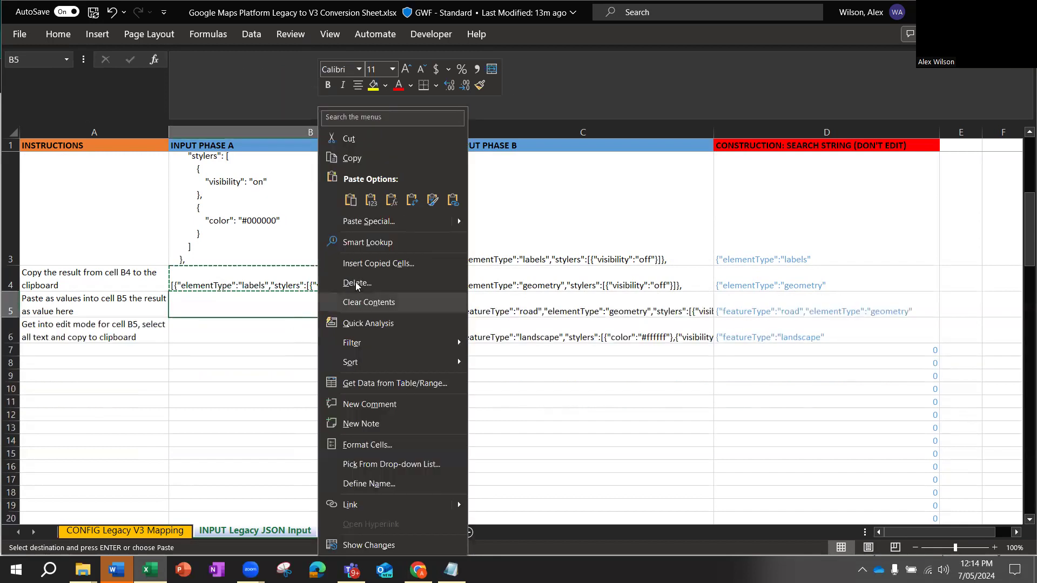
pyautogui.click(370, 201)
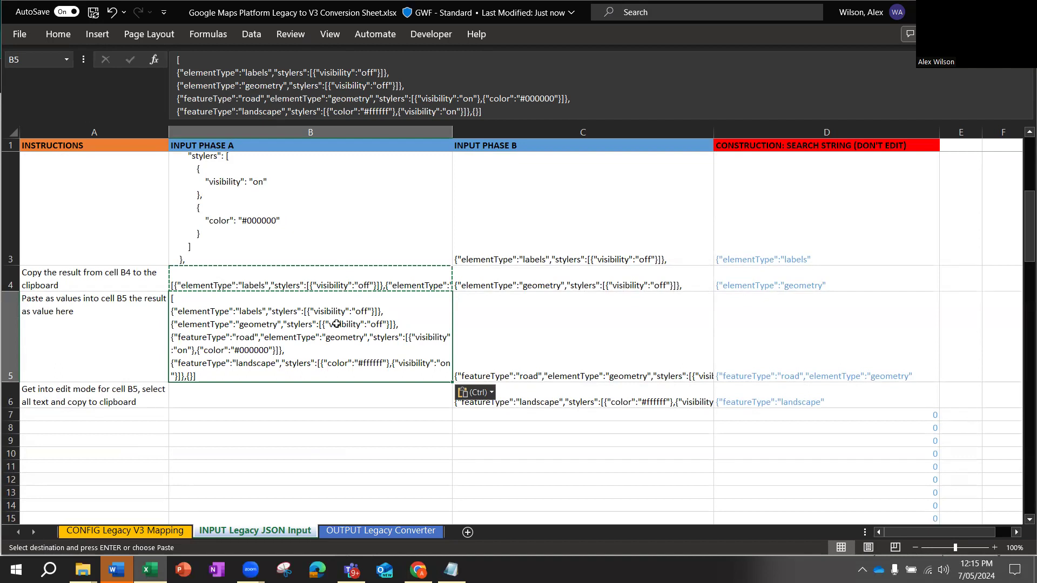
# Copy all the text inside cell B5 and paste it into the INPUT PHASE B column starting at cell C2
pyautogui.doubleClick(336, 324)
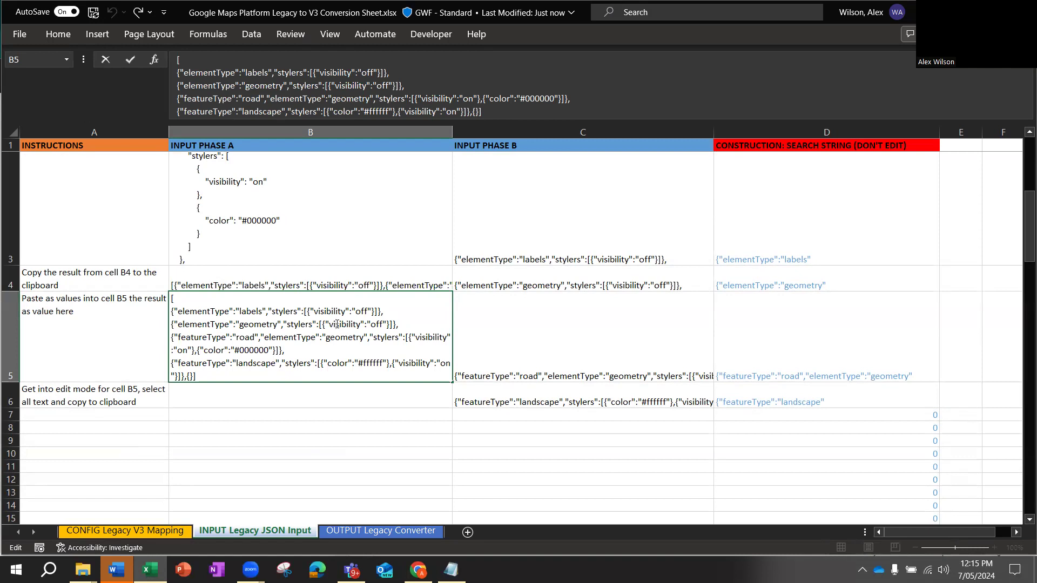
pyautogui.hotkey('ctrl', 'a')
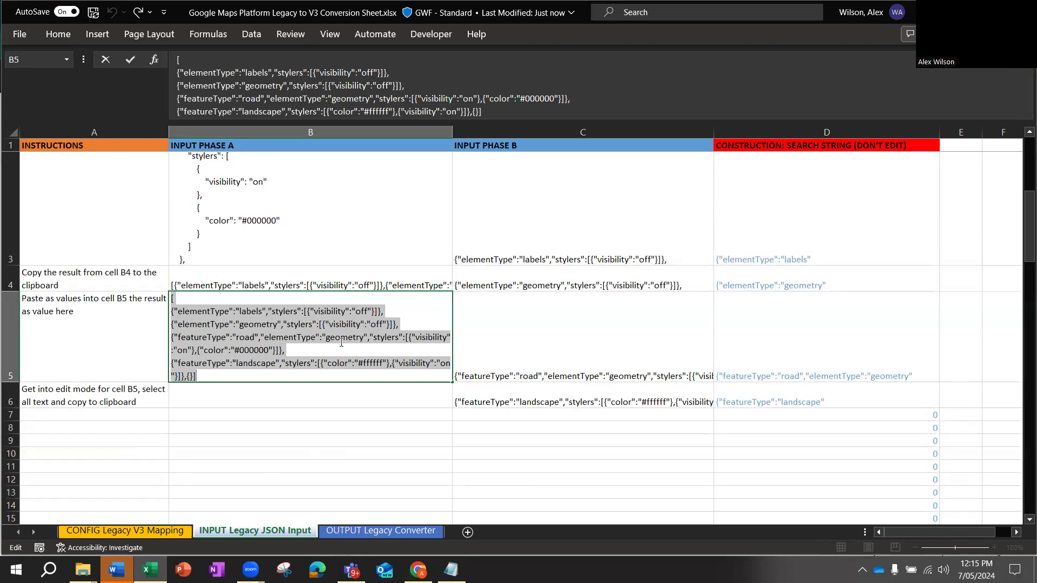
pyautogui.click(539, 327)
pyautogui.scroll(3, 540, 327)
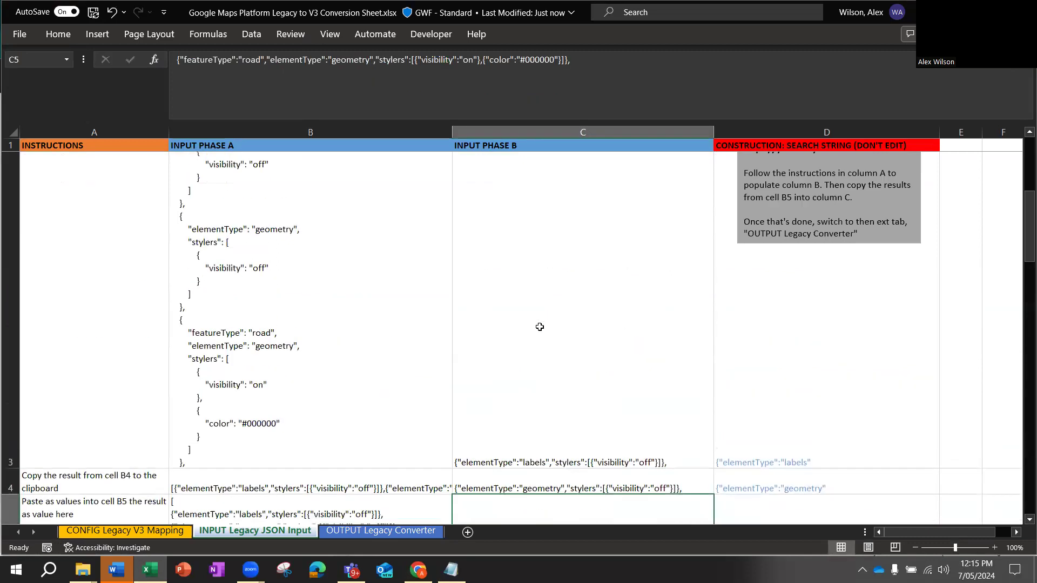
pyautogui.scroll(3, 540, 327)
pyautogui.click(500, 155)
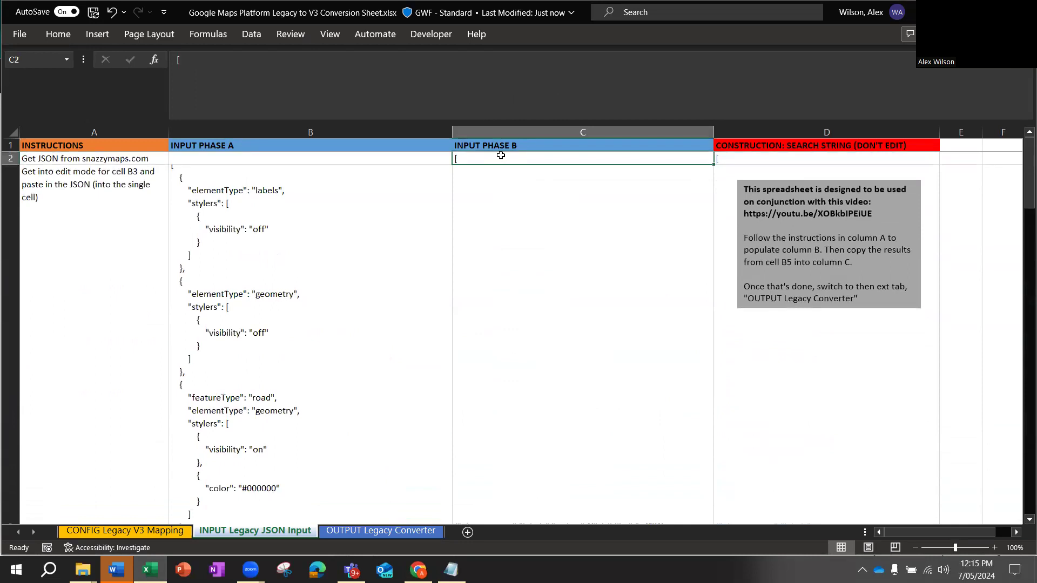
pyautogui.rightClick(501, 155)
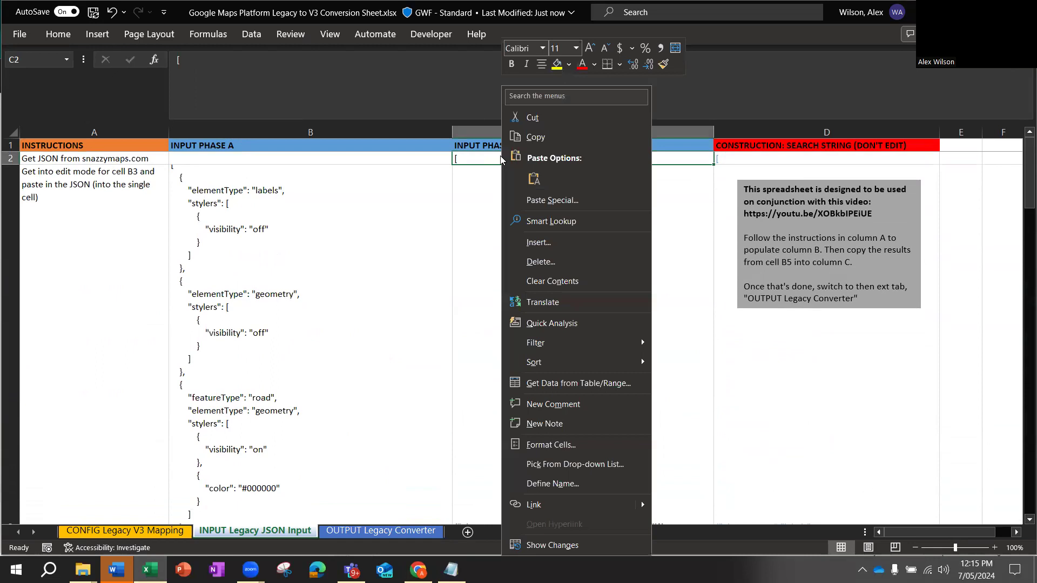
pyautogui.click(533, 178)
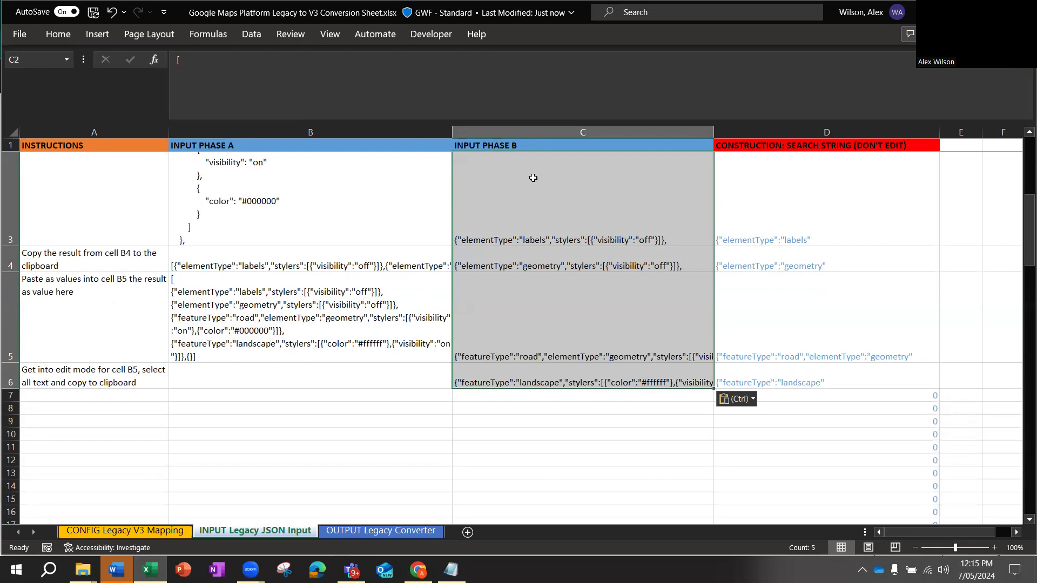
# Check cells C7 to C17 below the pasted rows for leftover JSON lines
pyautogui.scroll(-1, 539, 285)
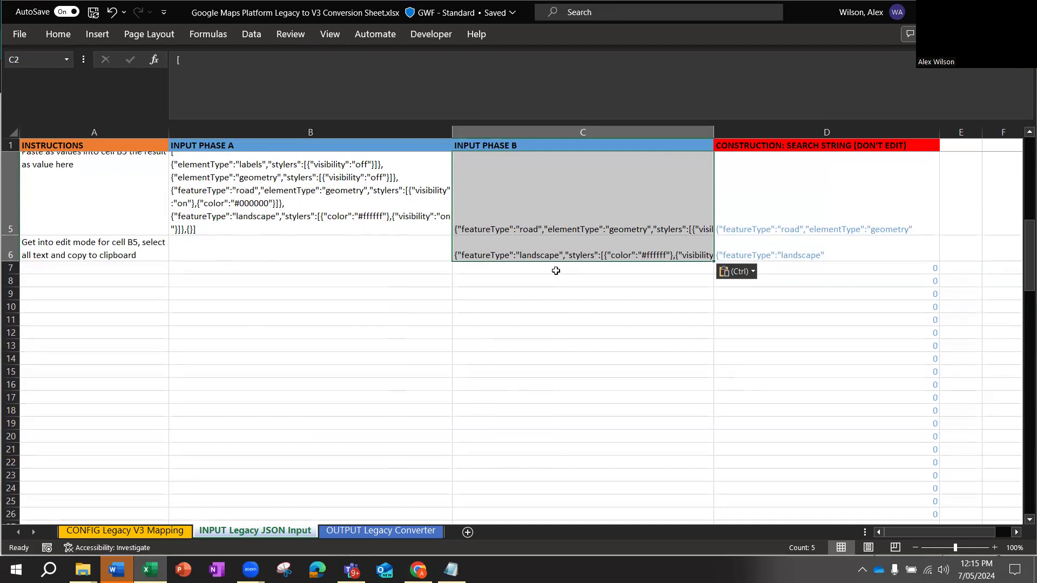
pyautogui.moveTo(556, 271); pyautogui.dragTo(579, 400)
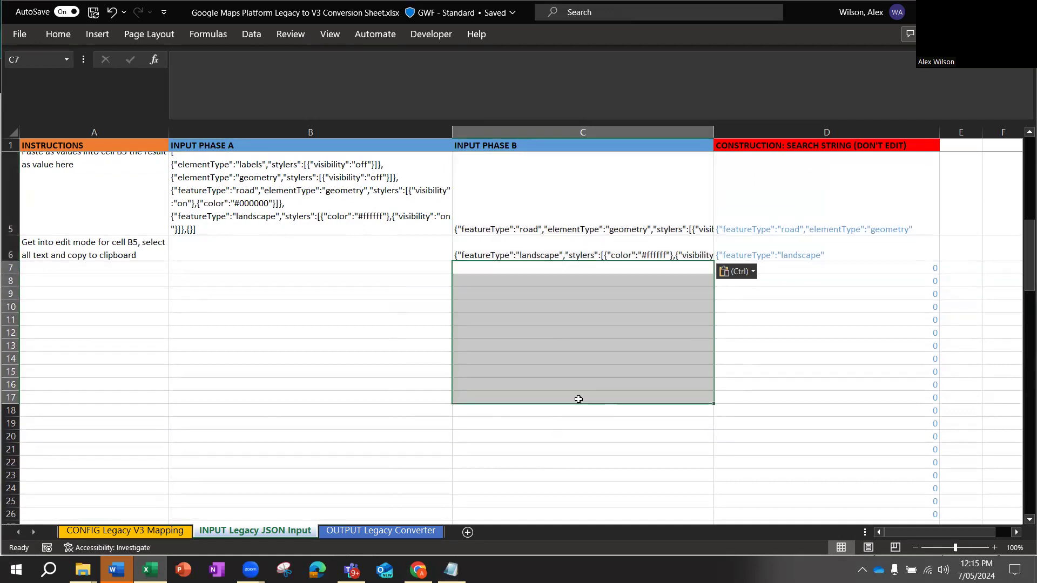
pyautogui.scroll(2, 578, 399)
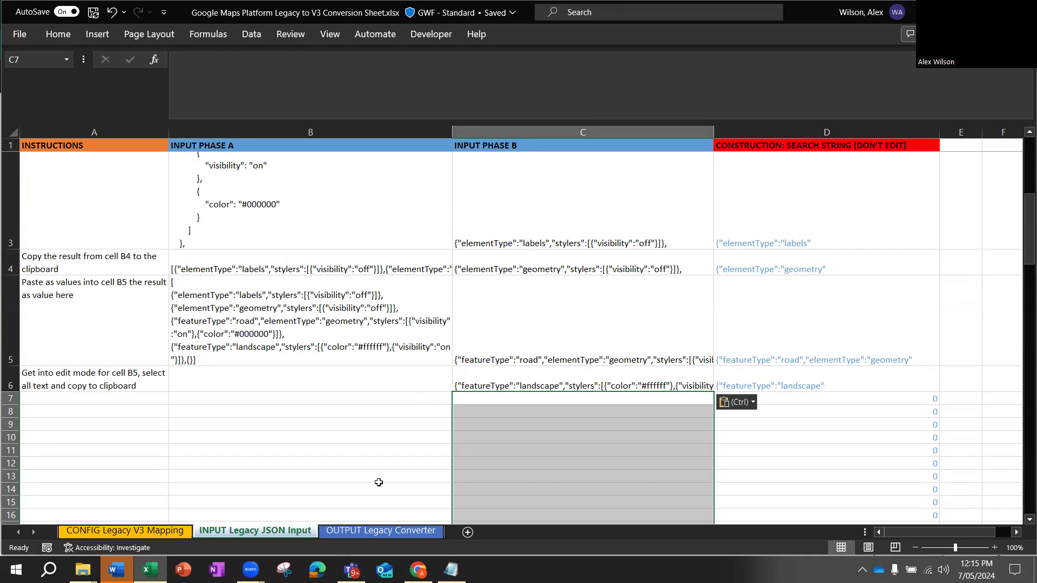
# Show the OUTPUT Legacy Converter sheet and filter the blanks out of the ESCAPED JSON OUTPUT column
pyautogui.click(362, 534)
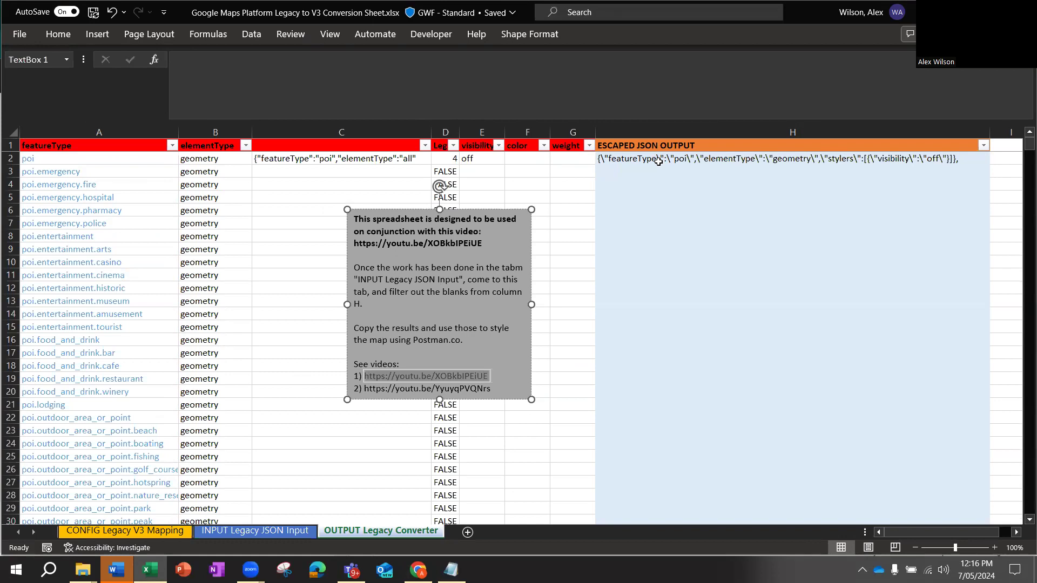
pyautogui.click(664, 161)
pyautogui.click(983, 146)
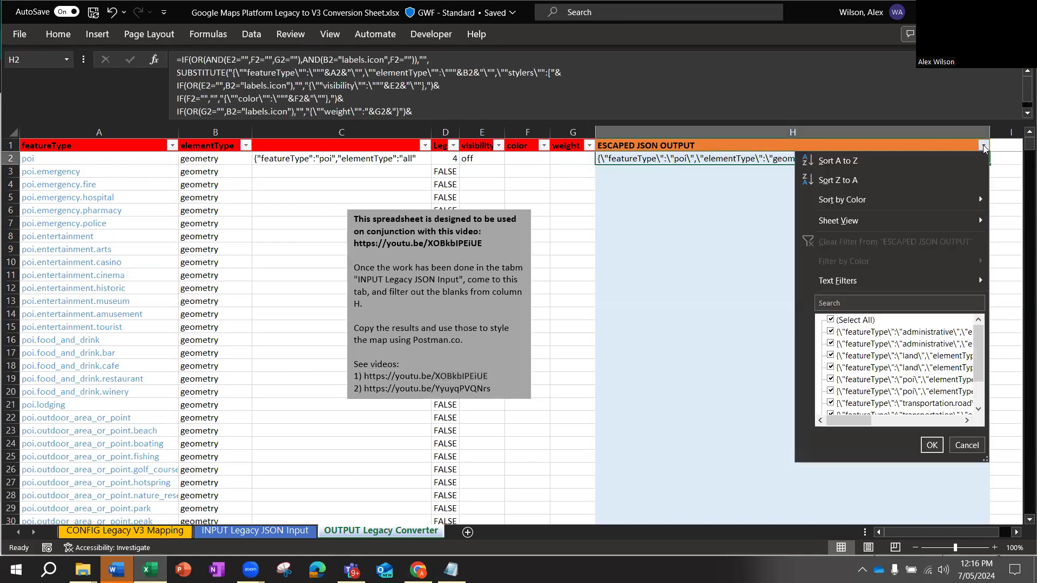
pyautogui.scroll(-2, 907, 369)
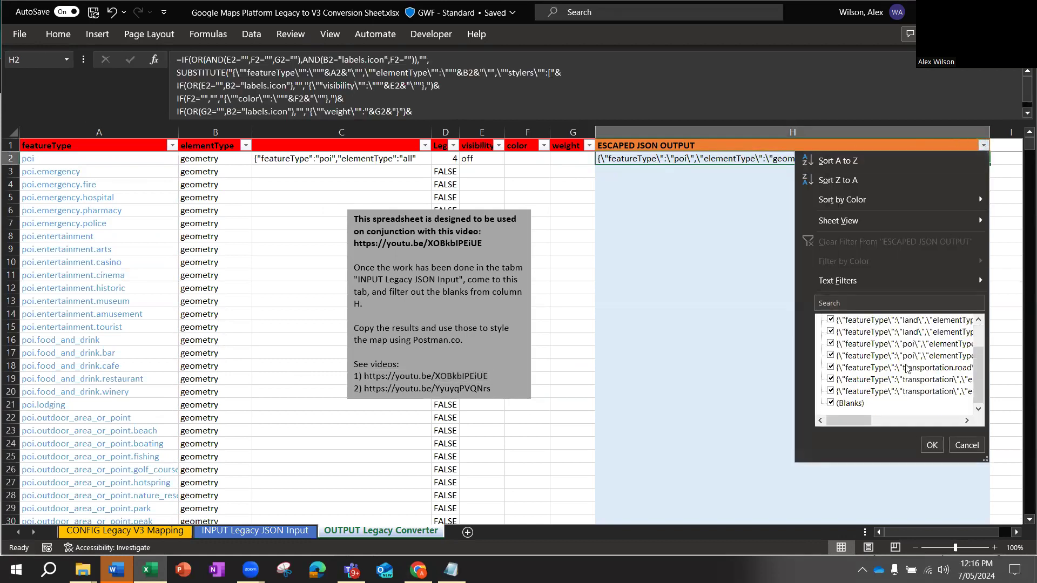
pyautogui.click(832, 402)
pyautogui.click(931, 445)
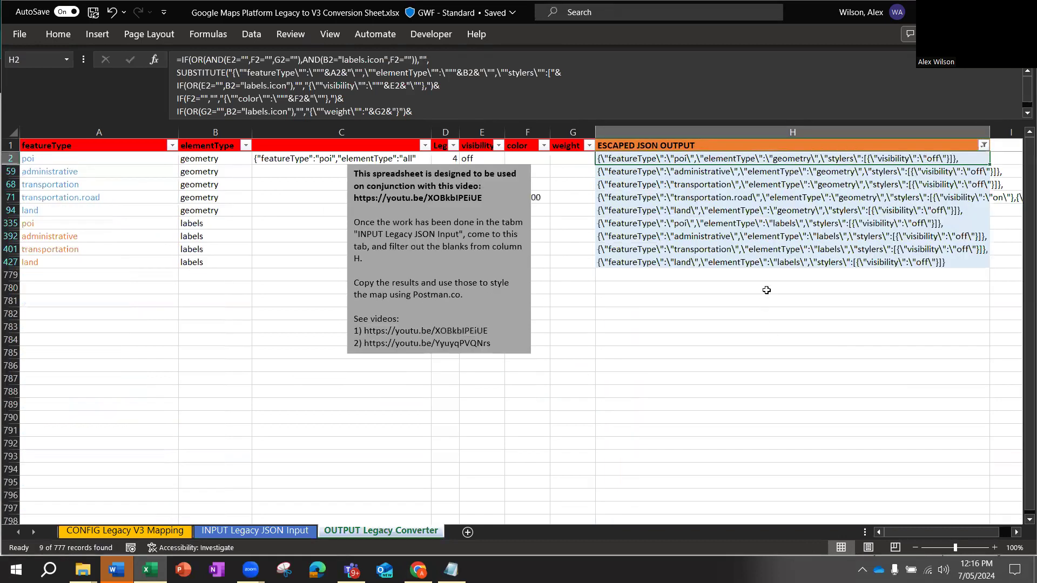
# Copy the filtered ESCAPED JSON OUTPUT cells from H2 to H427 and paste them into the blank Notepad document
pyautogui.moveTo(762, 265); pyautogui.dragTo(746, 162)
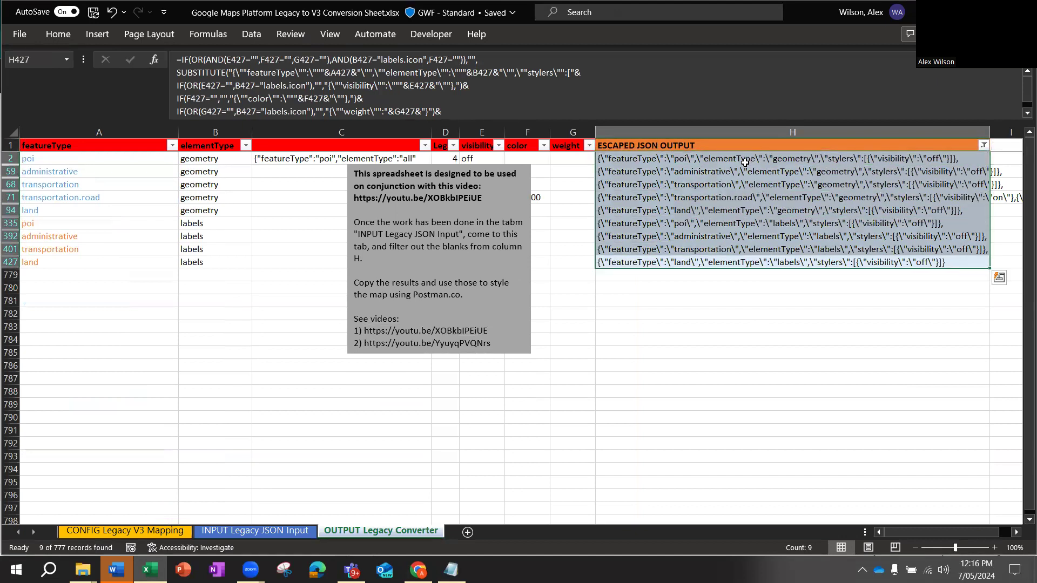
pyautogui.hotkey('ctrl', 'c')
pyautogui.hotkey('ctrl', 'q')
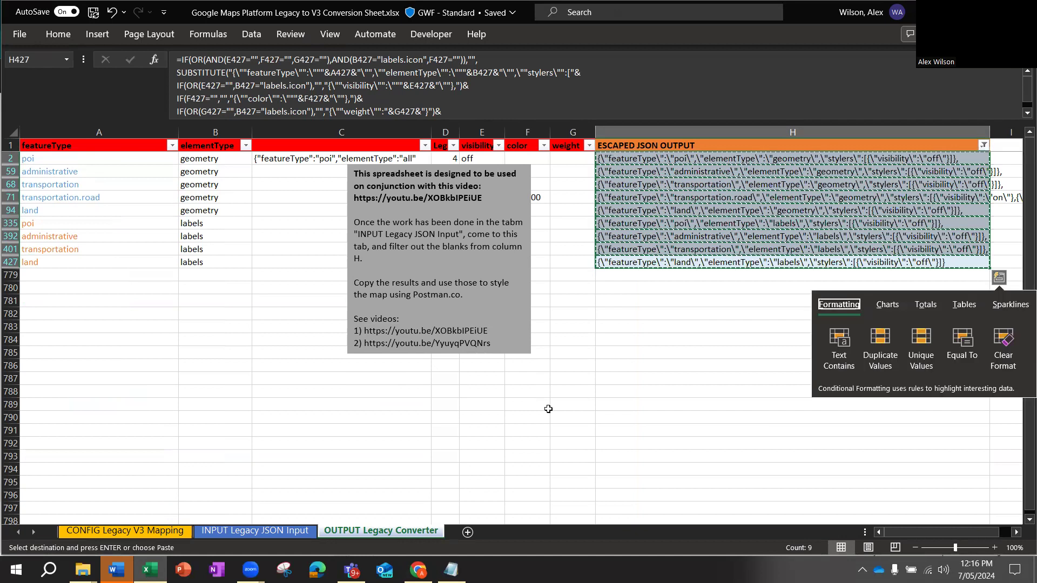
pyautogui.hotkey('alt', 'Tab')
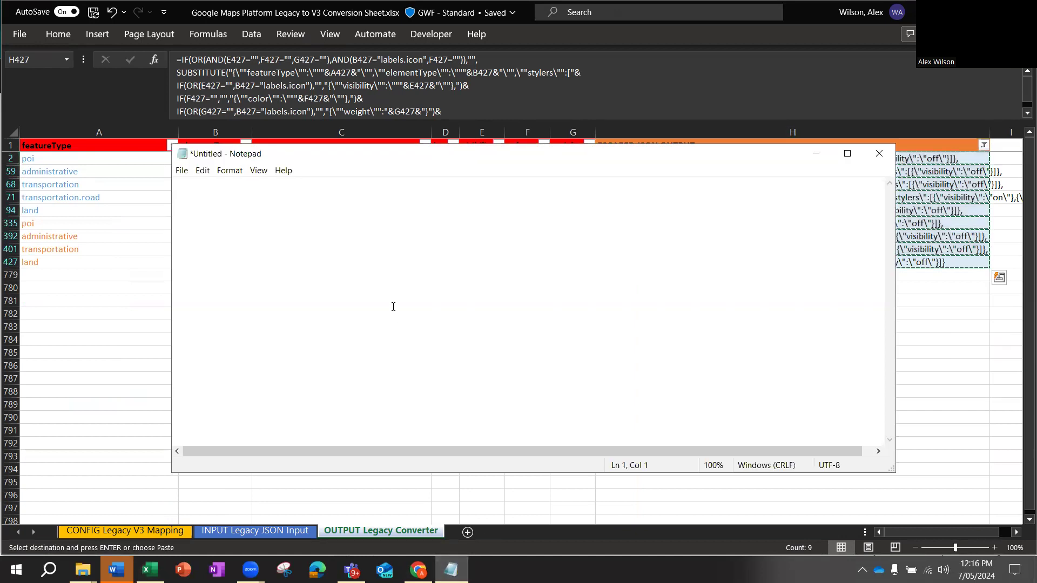
pyautogui.hotkey('ctrl', 'v')
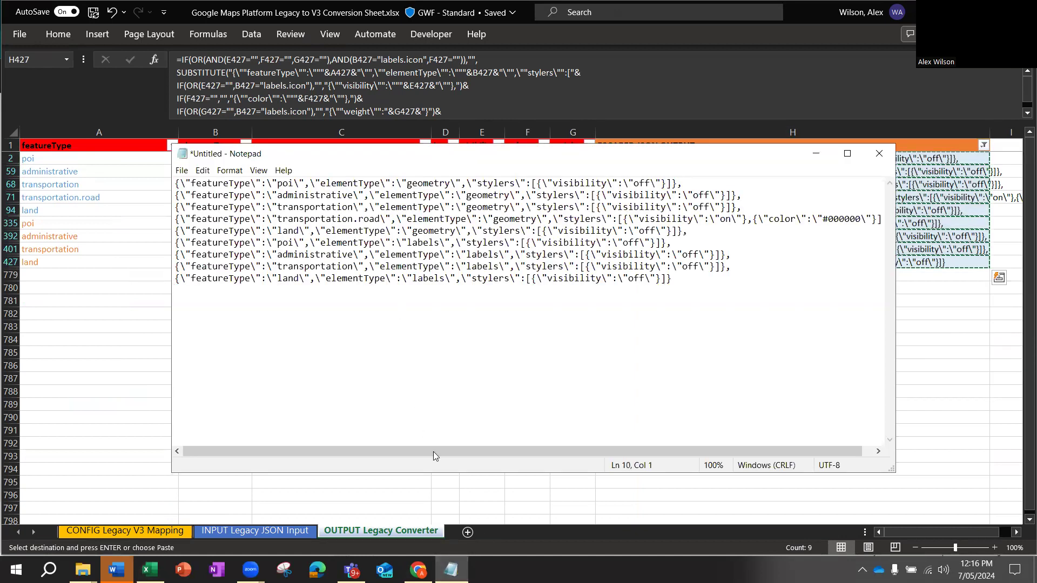
pyautogui.moveTo(418, 570)
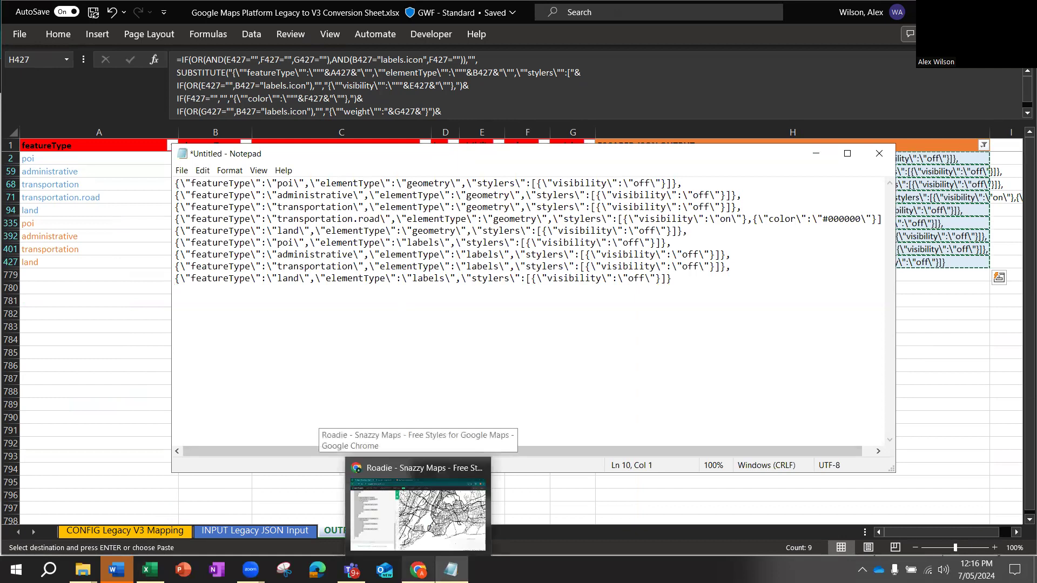
# Switch to the Google Cloud Map Styles page in Chrome, start saving a new map style and name it Roadie
pyautogui.click(418, 513)
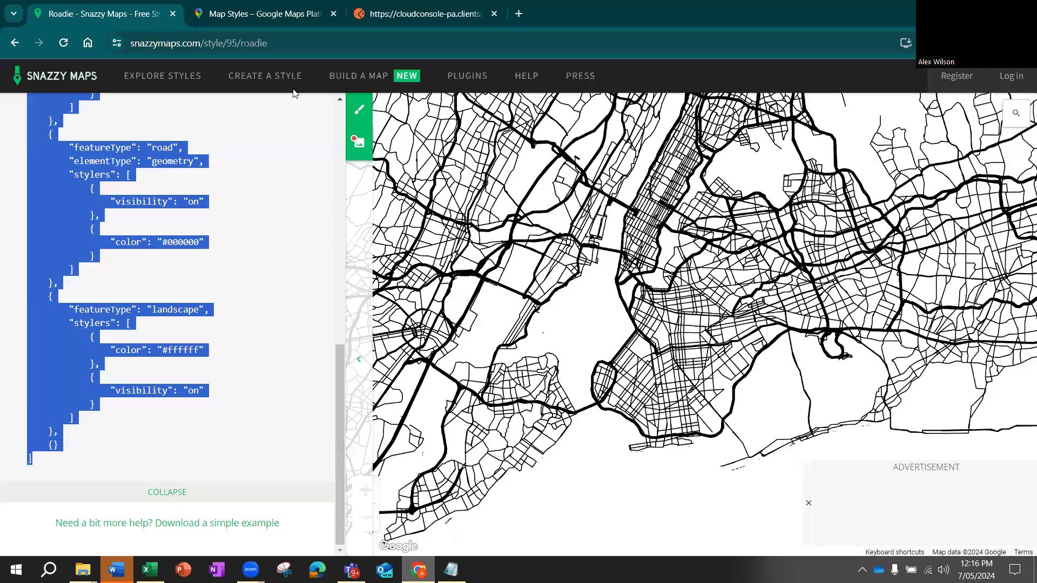
pyautogui.click(287, 16)
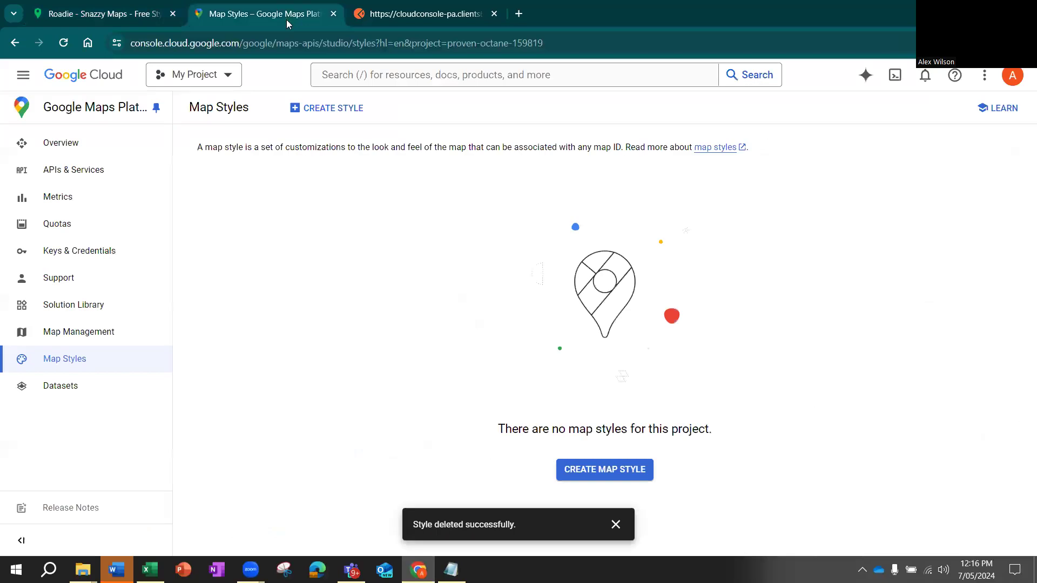
pyautogui.click(324, 116)
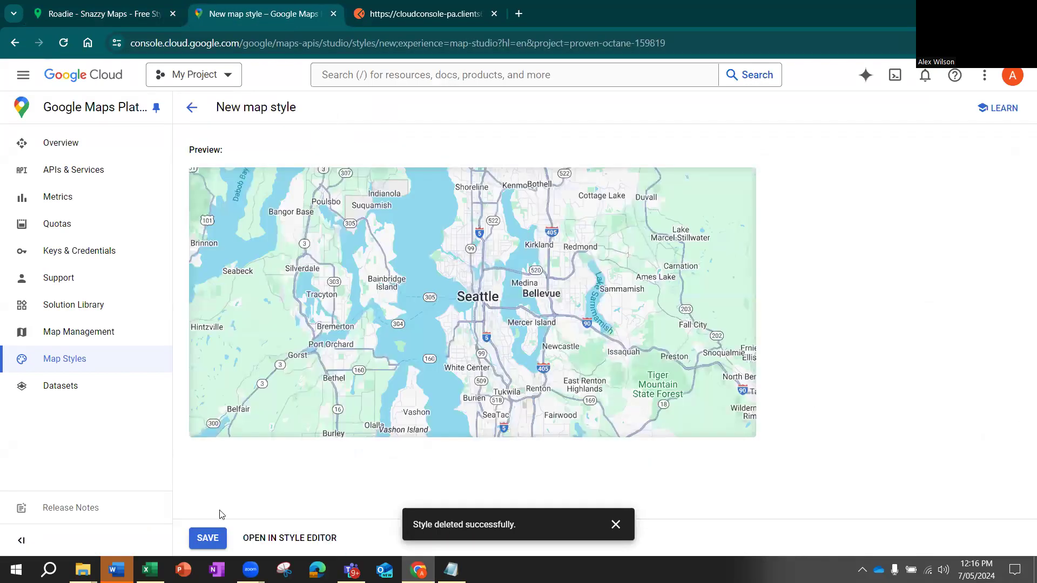
pyautogui.click(210, 544)
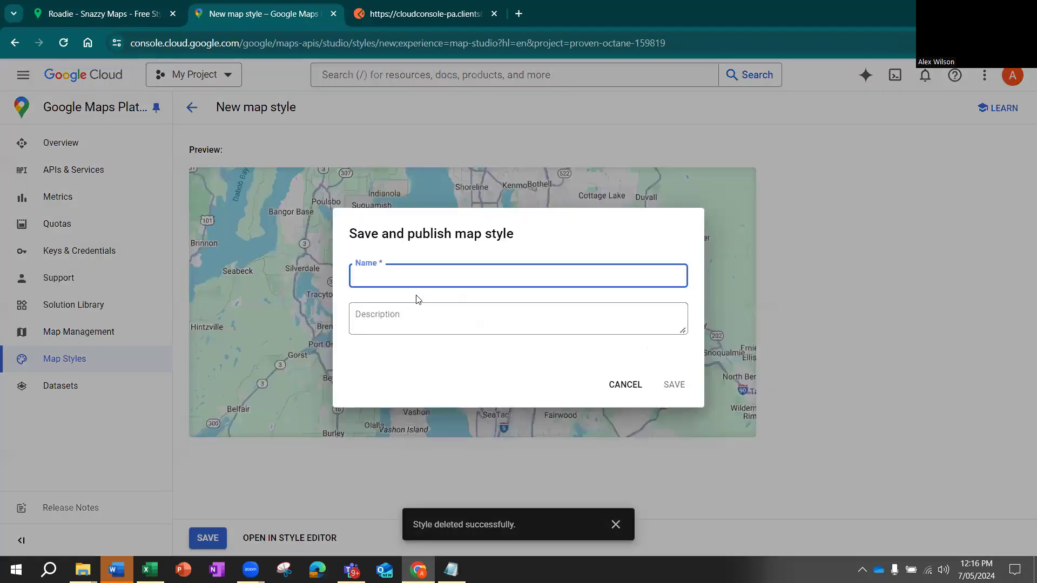
pyautogui.write('Roadie')
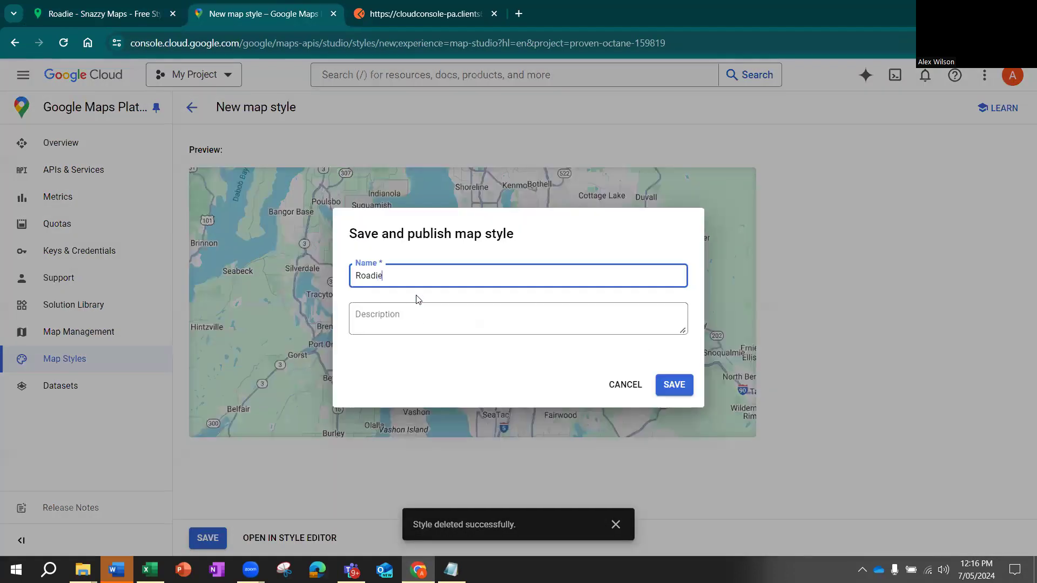
pyautogui.click(123, 16)
pyautogui.click(270, 42)
pyautogui.hotkey('ctrl', 'c')
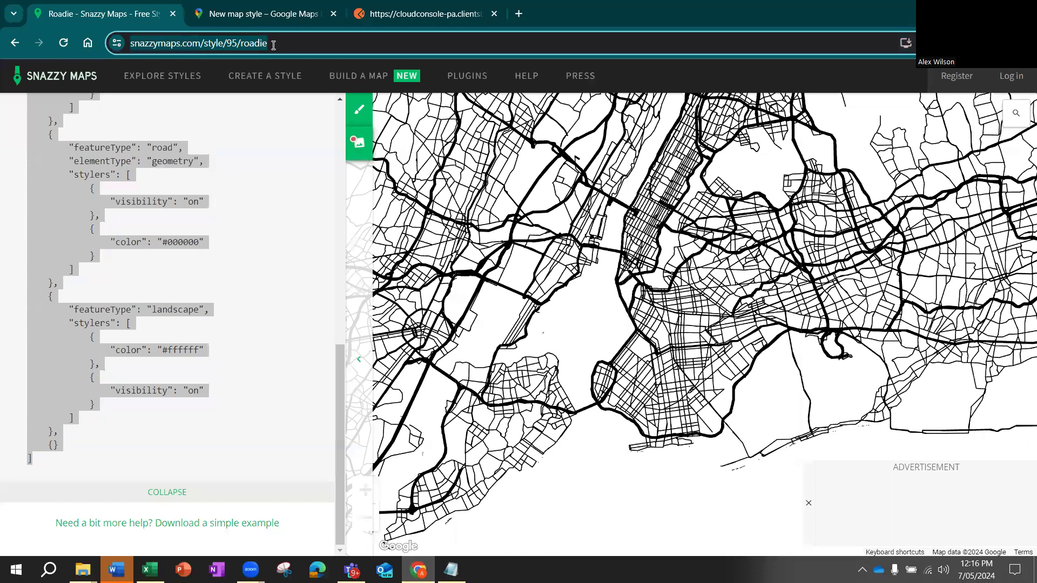
pyautogui.click(267, 18)
pyautogui.click(407, 315)
pyautogui.hotkey('ctrl', 'v')
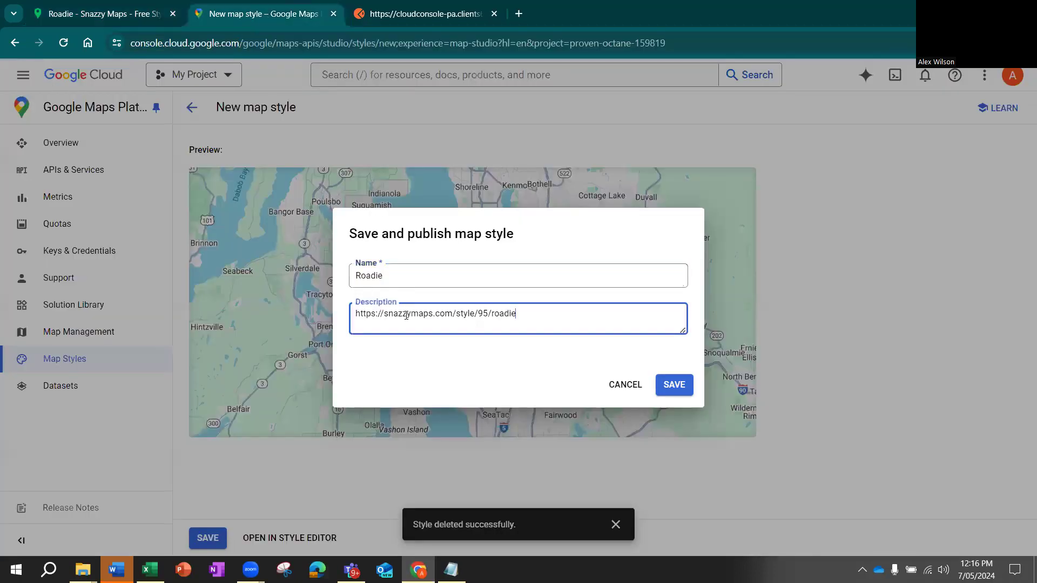
pyautogui.click(674, 385)
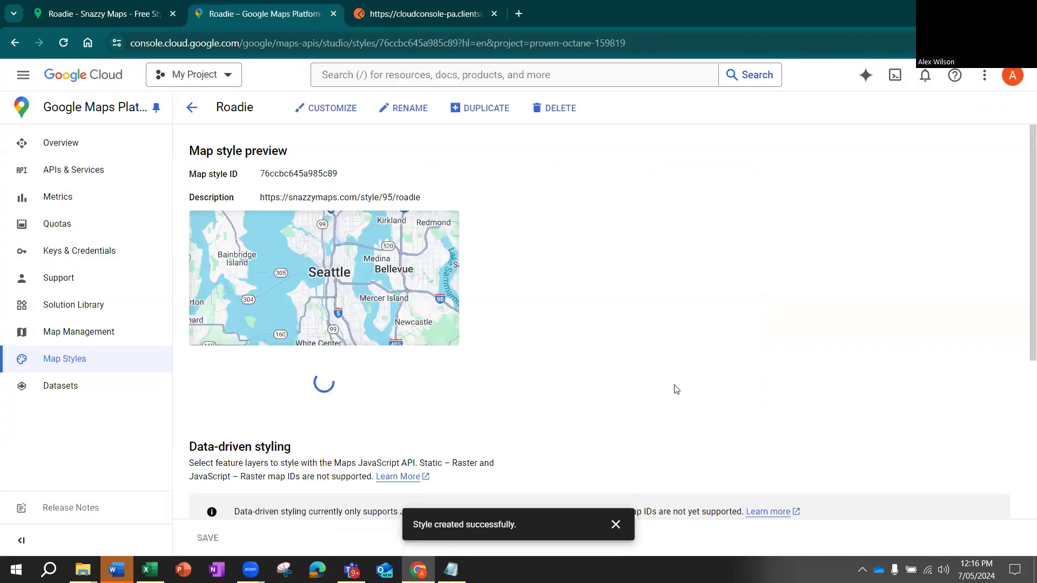
# Customize the Roadie style by setting the icon color of Points of interest > Emergency > Fire to FF0000
pyautogui.click(308, 109)
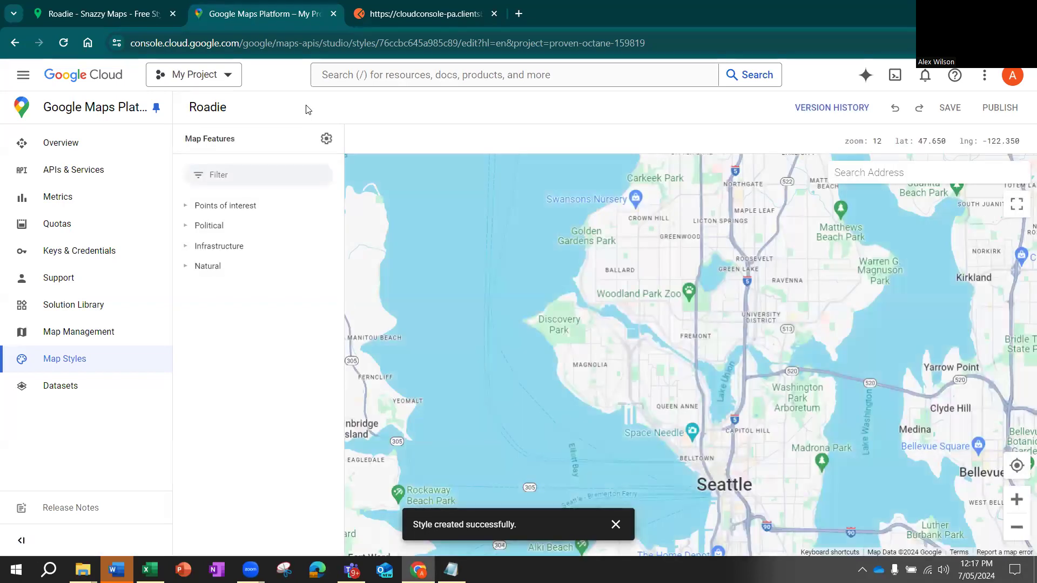
pyautogui.click(186, 206)
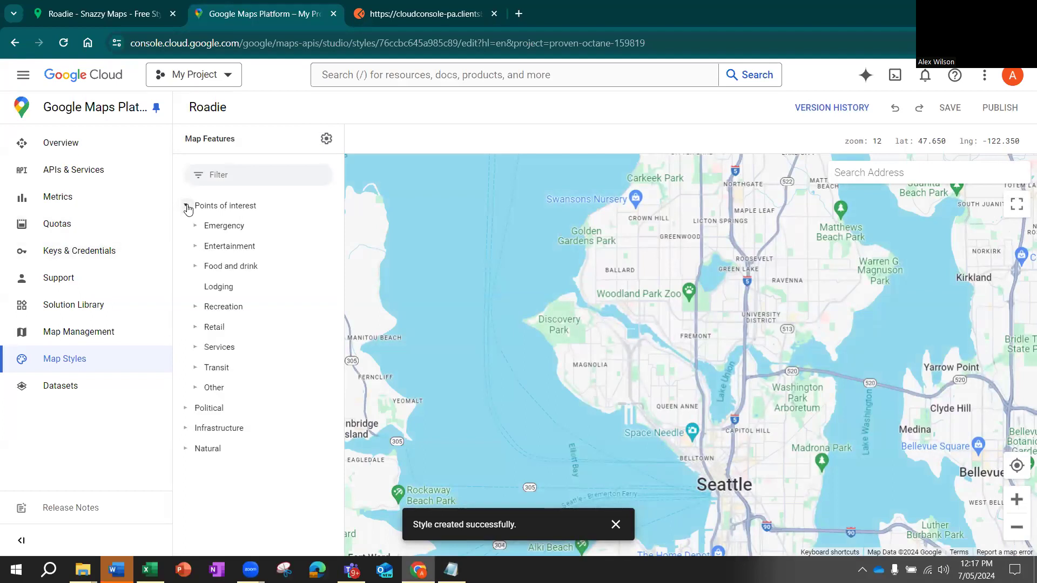
pyautogui.click(196, 226)
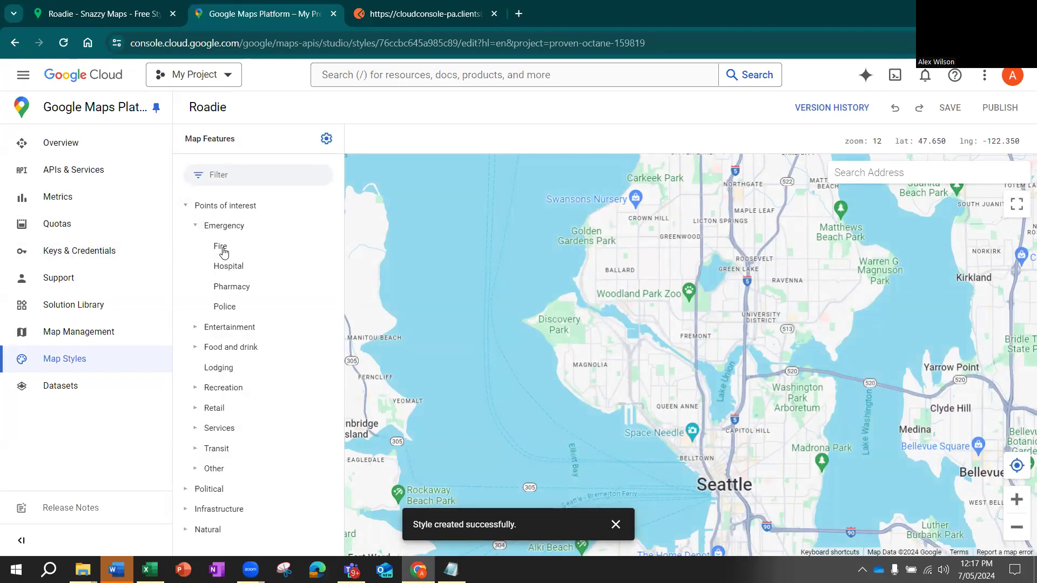
pyautogui.click(221, 248)
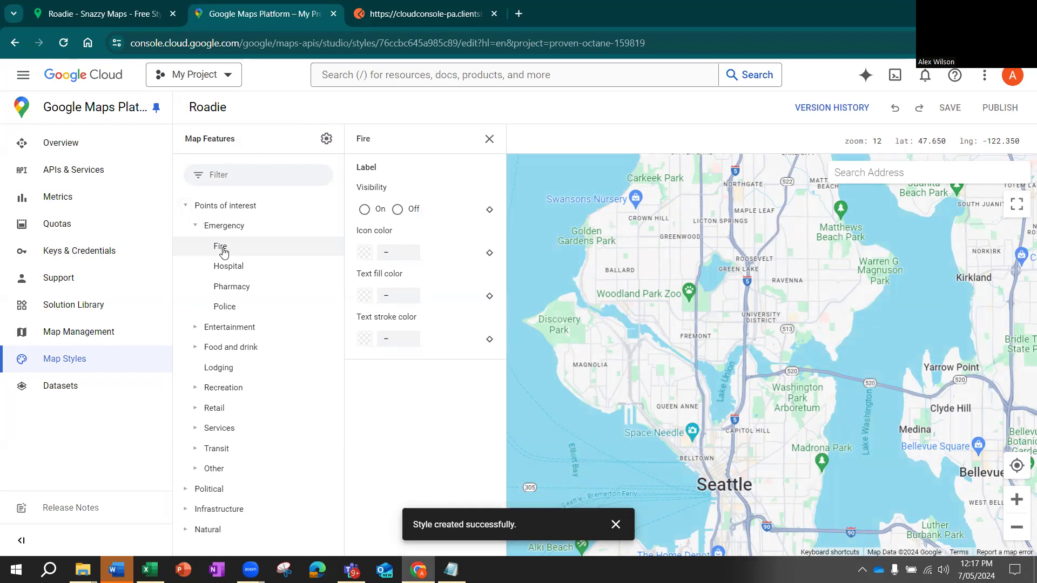
pyautogui.click(364, 253)
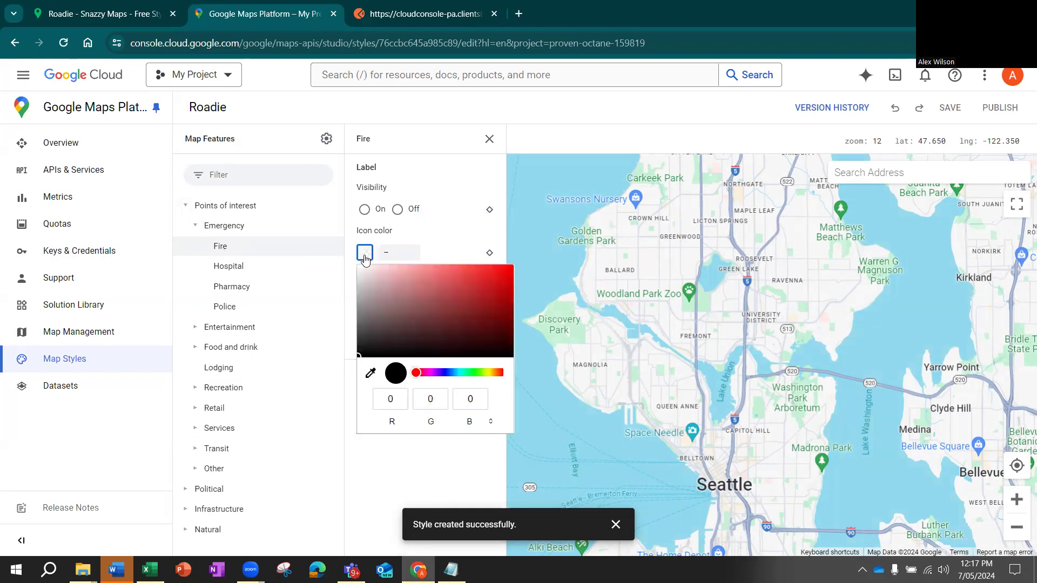
pyautogui.click(420, 311)
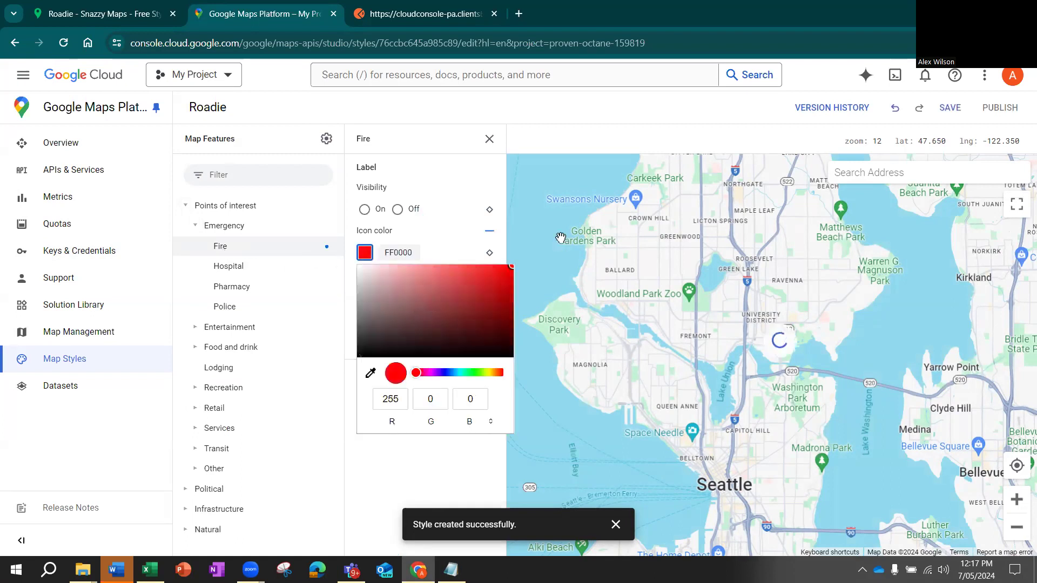
pyautogui.click(561, 239)
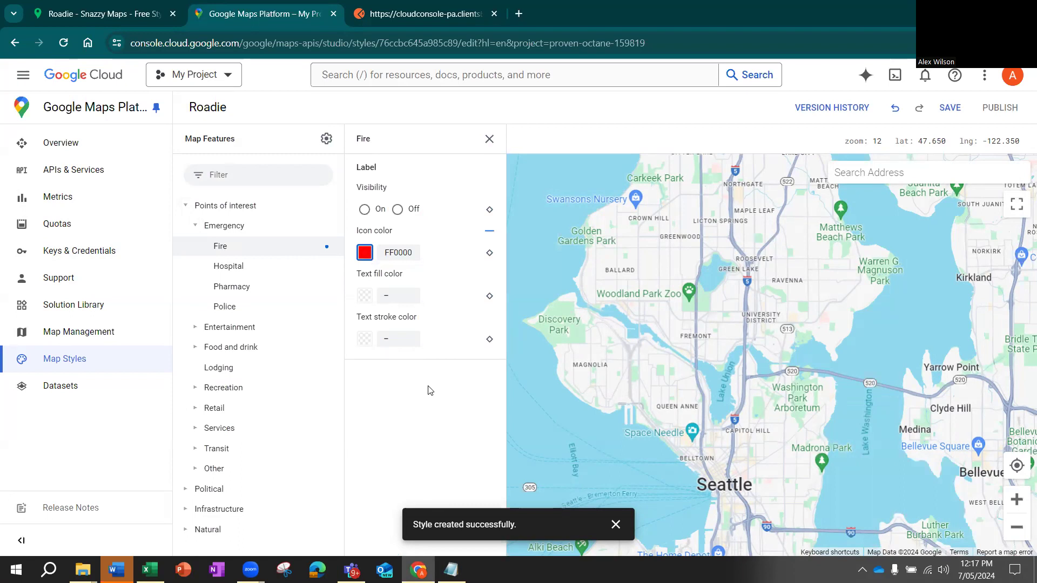
# Inspect the page's network requests in the developer tools and filter them by MAPS_MAPS
pyautogui.rightClick(428, 390)
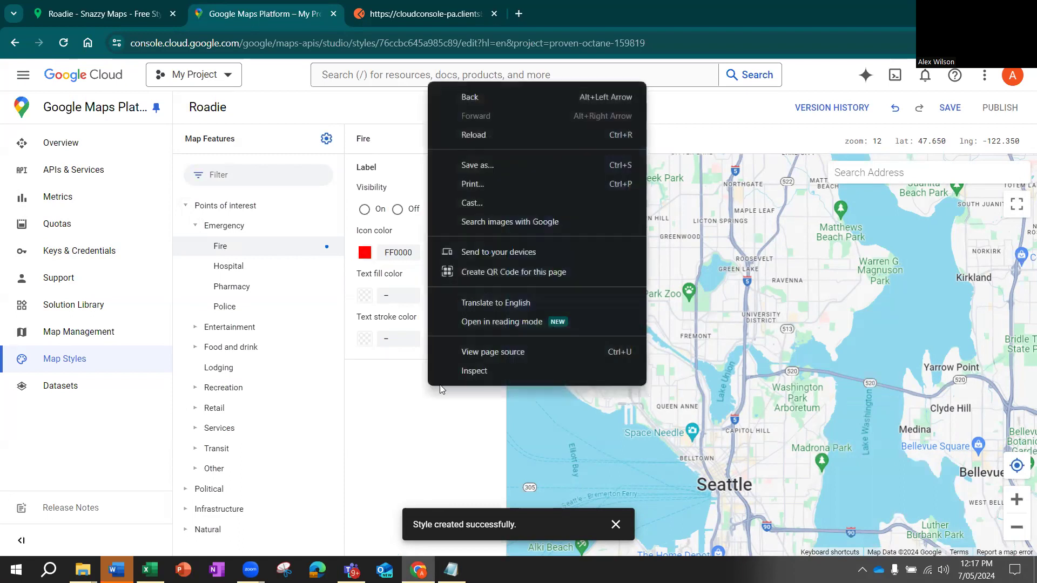
pyautogui.click(475, 375)
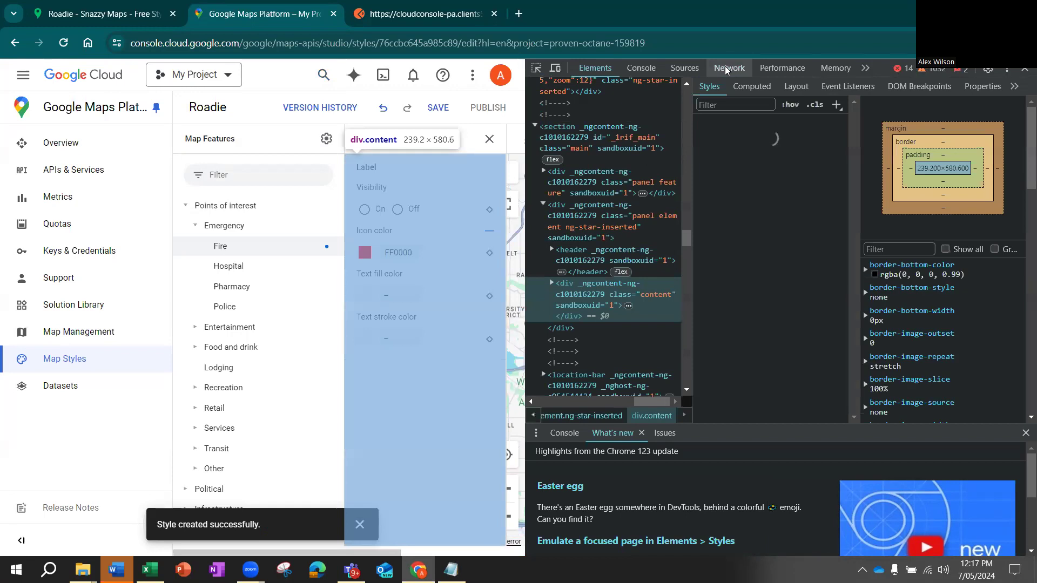
pyautogui.click(725, 66)
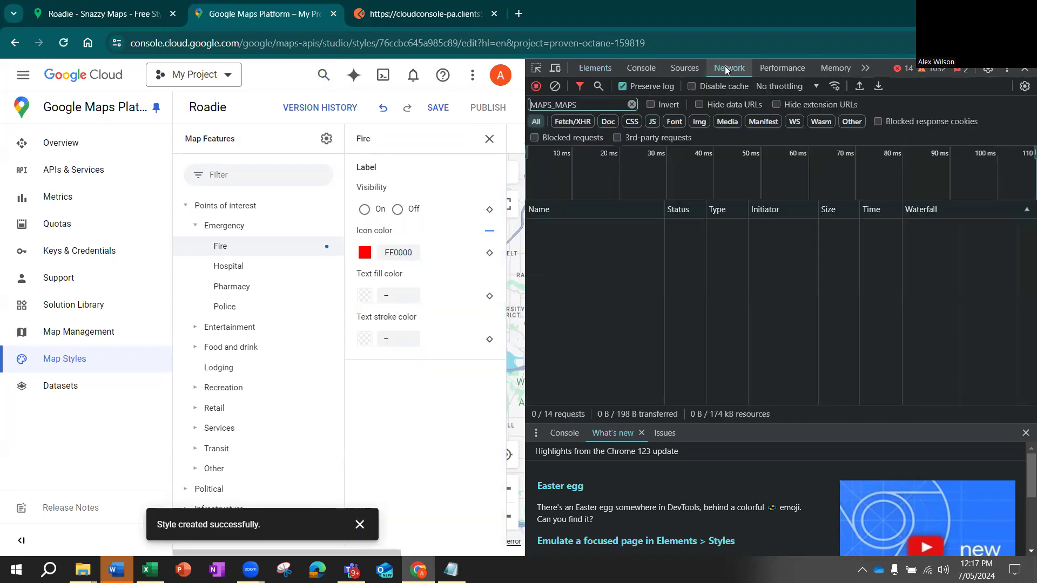
pyautogui.click(632, 104)
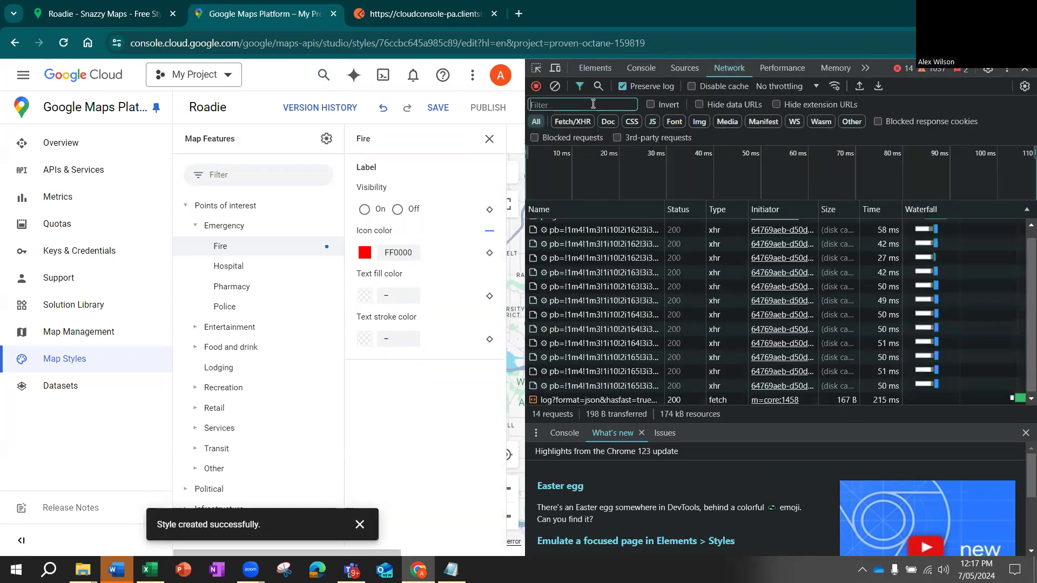
pyautogui.write('S_MAPS')
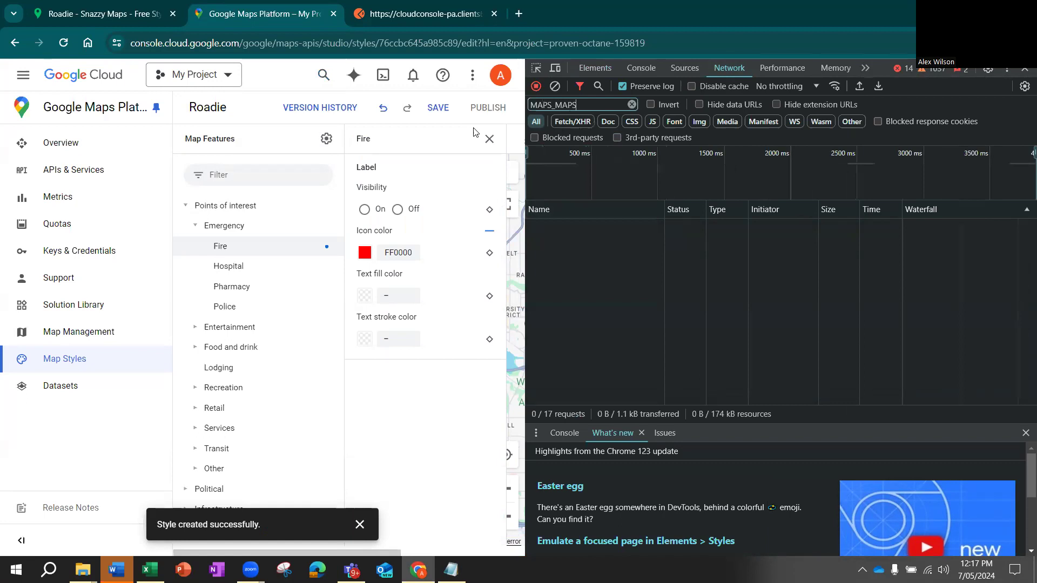
# Save the map style and copy the first captured MAPS_MAPSSTYLING_ENTITY_SERVICE request as cURL (cmd)
pyautogui.click(435, 108)
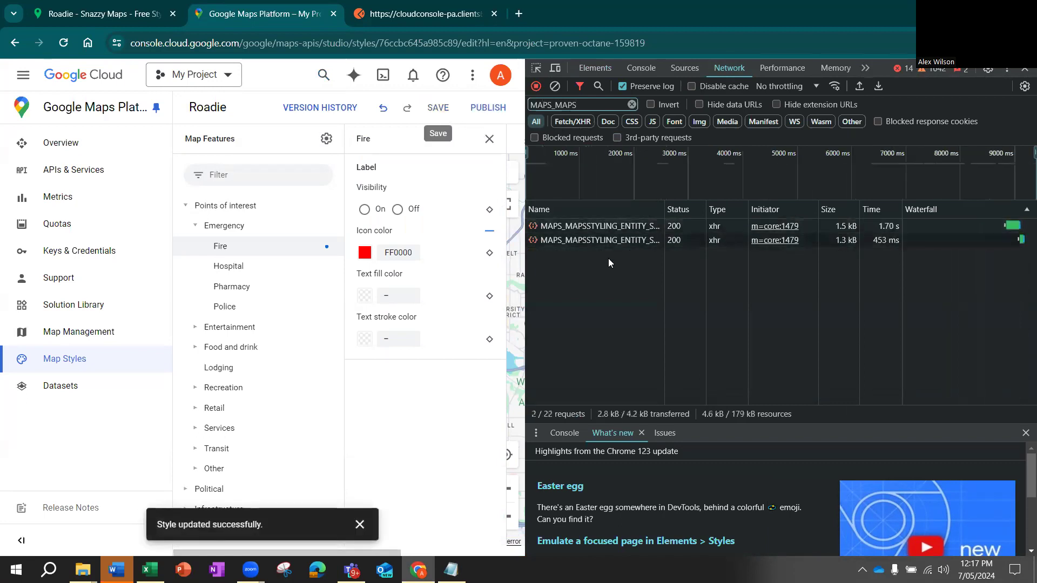
pyautogui.click(623, 228)
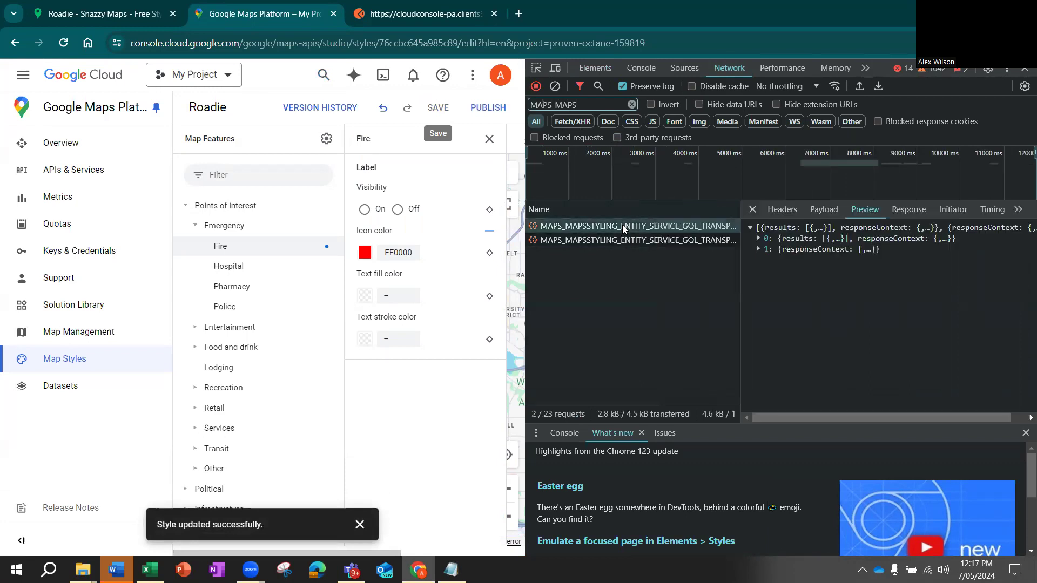
pyautogui.rightClick(623, 228)
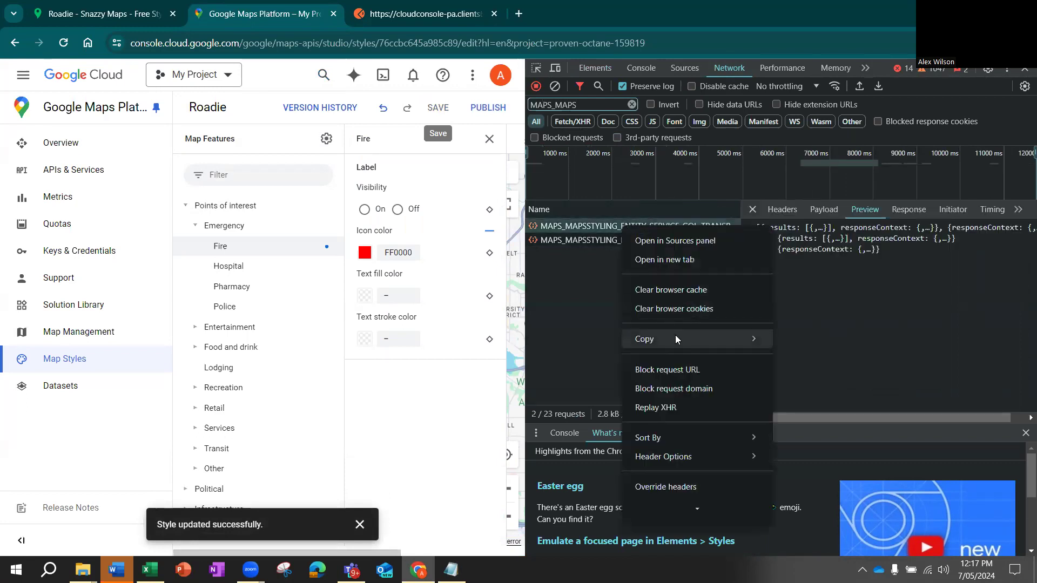
pyautogui.moveTo(675, 336)
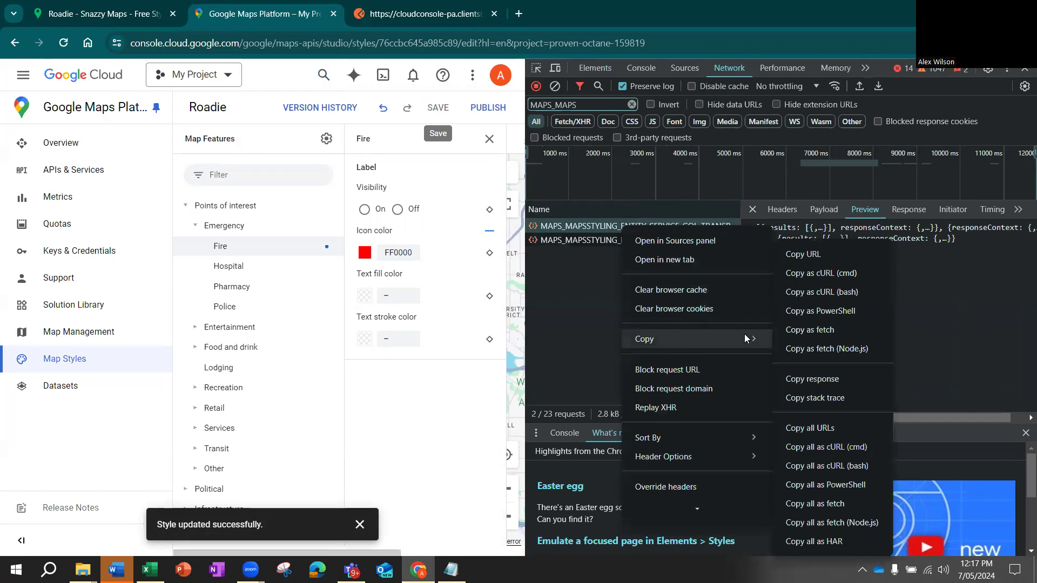
pyautogui.click(864, 272)
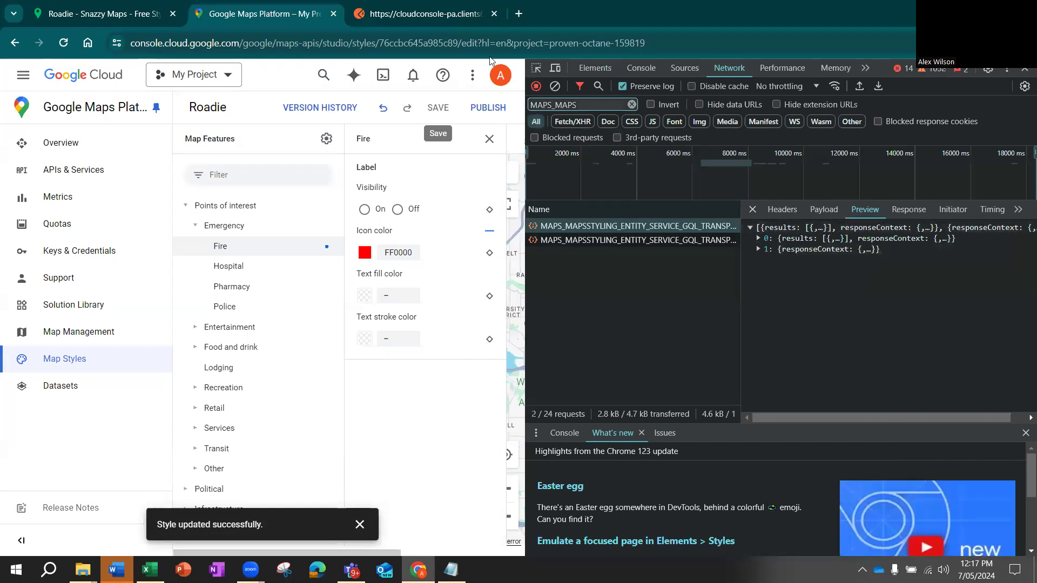
# Switch to Postman, create a new HTTP request from the copied cURL command including its API key, send it and review the response
pyautogui.click(436, 15)
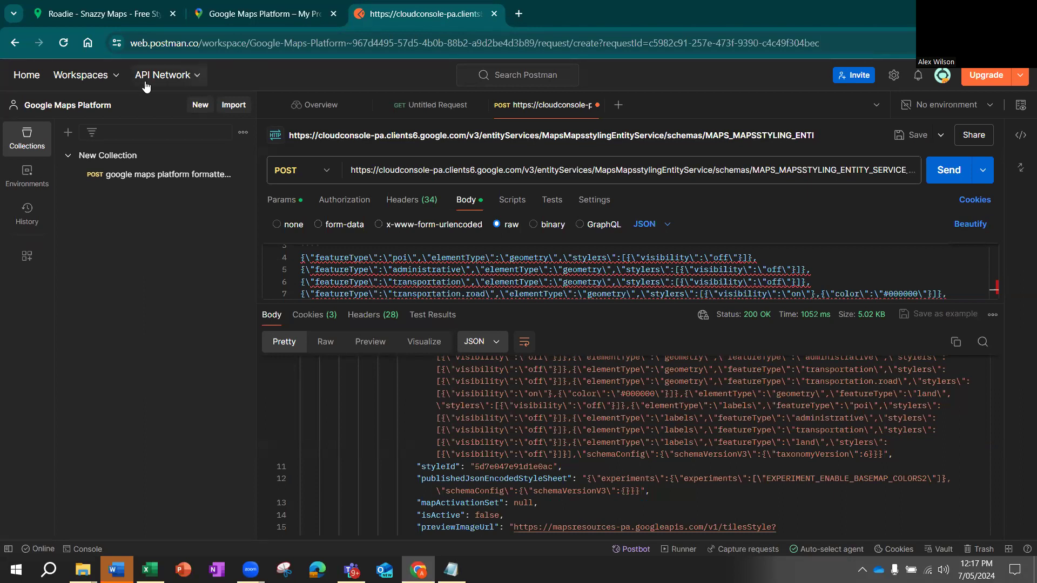
pyautogui.click(199, 106)
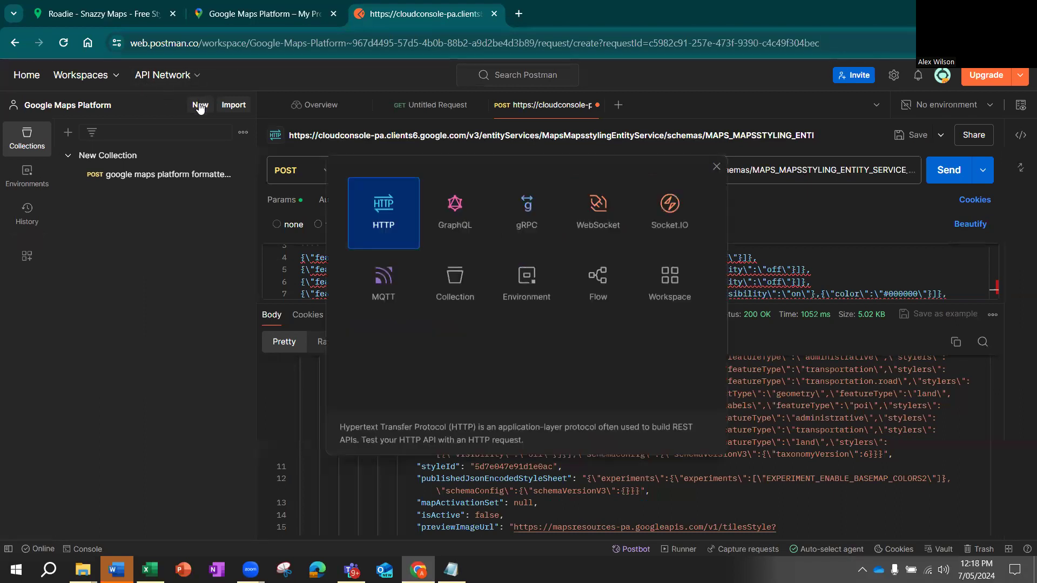
pyautogui.click(380, 215)
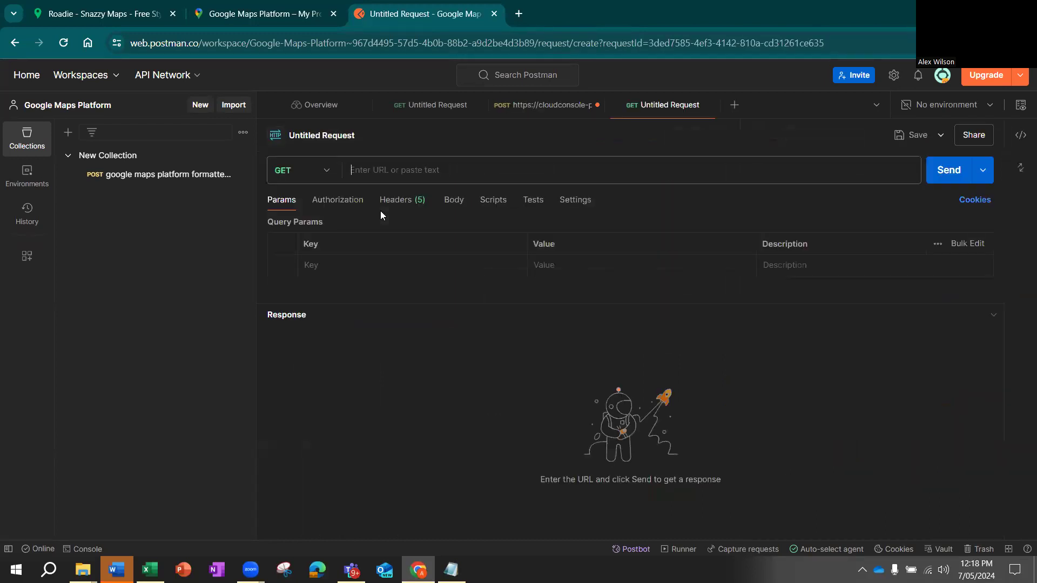
pyautogui.click(454, 172)
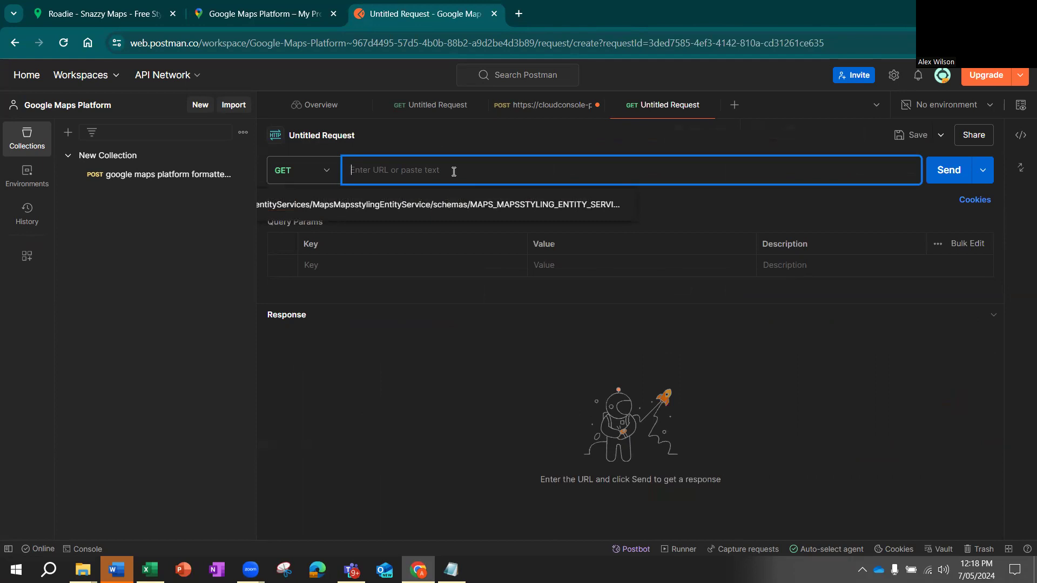
pyautogui.hotkey('ctrl', 'v')
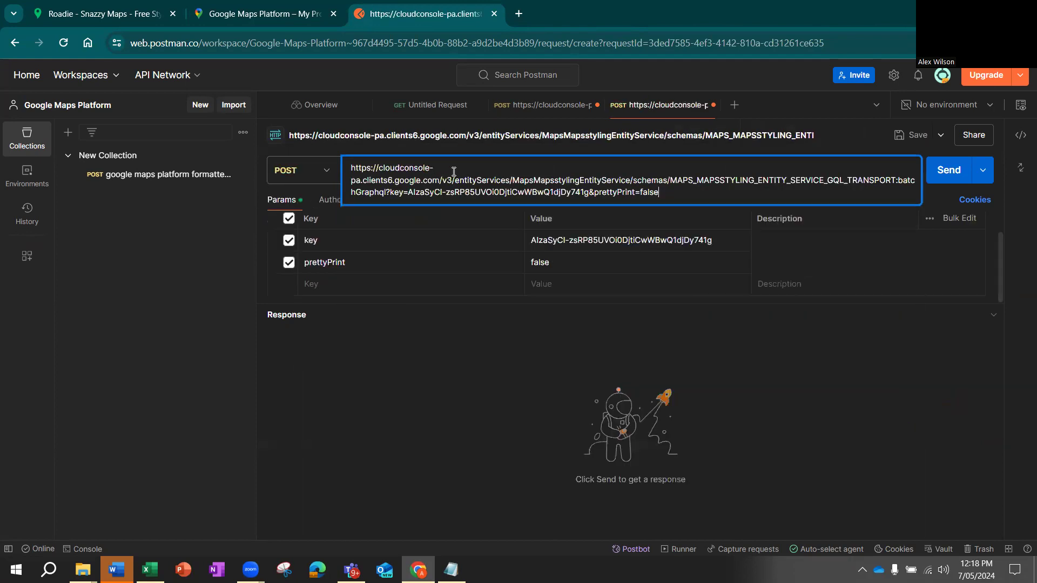
pyautogui.hotkey('ctrl', 'Return')
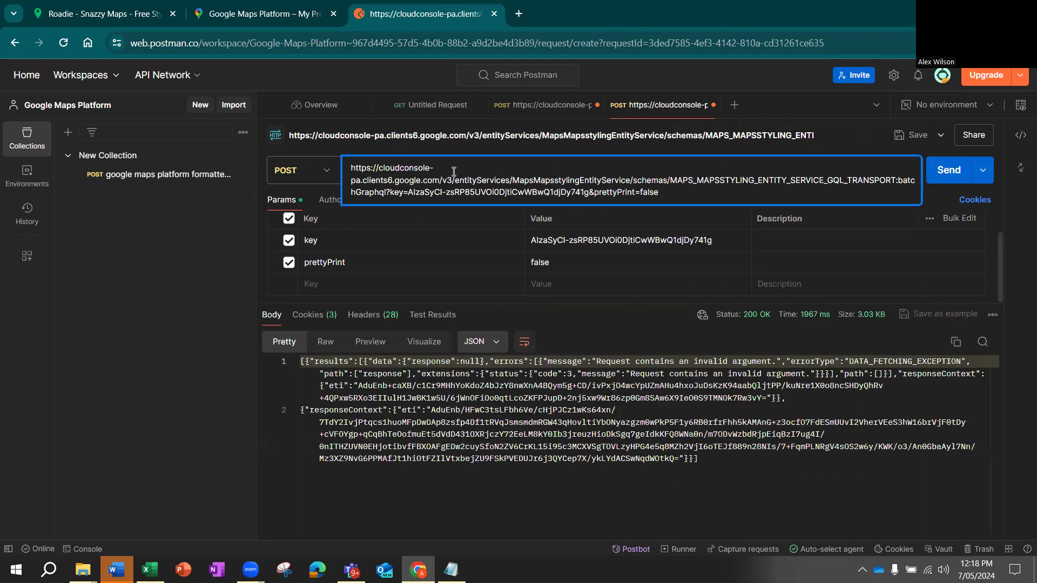
pyautogui.scroll(-3, 506, 413)
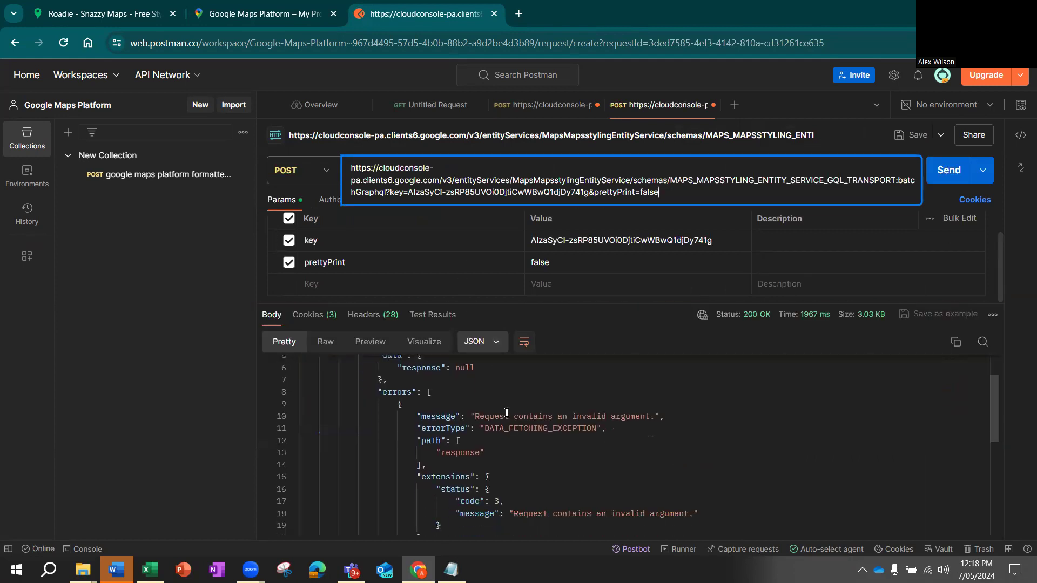
pyautogui.scroll(3, 507, 413)
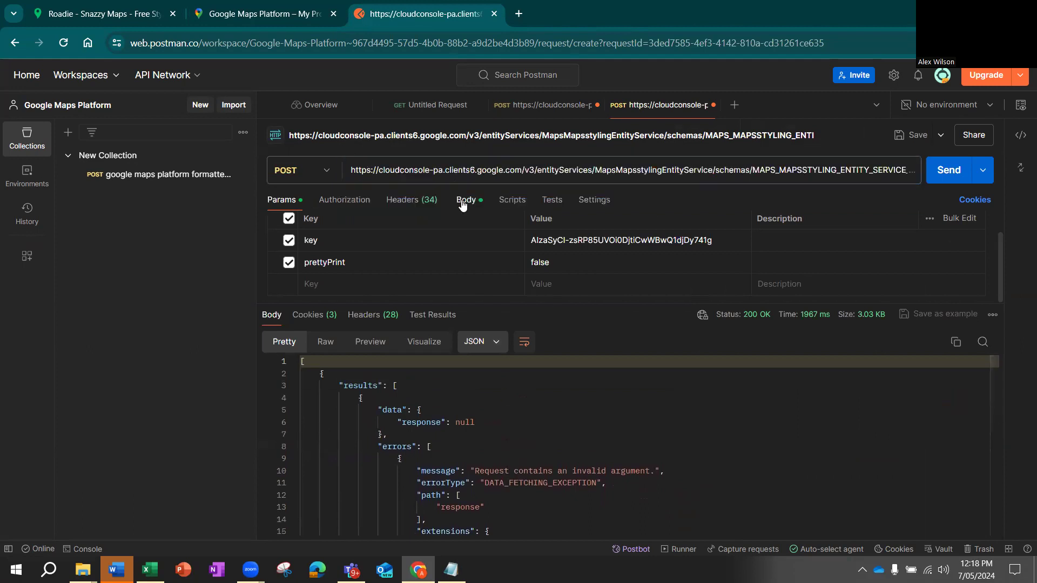
# In the raw request body, isolate the poi.emergency.fire rule inside the draftJsonEncodedStyleSheet rules array with line breaks before and after it
pyautogui.click(463, 202)
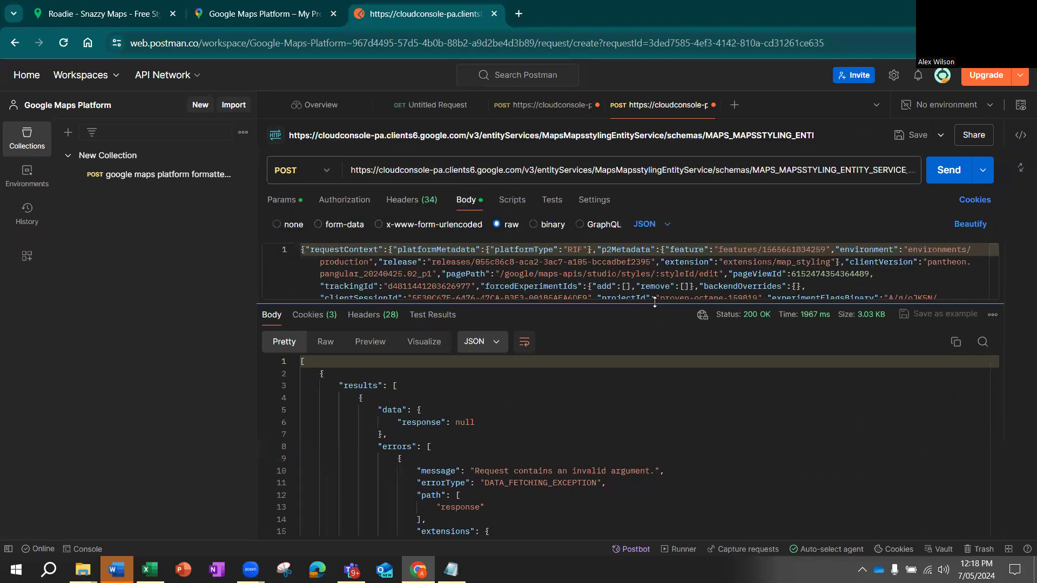
pyautogui.moveTo(655, 301); pyautogui.dragTo(655, 437)
pyautogui.scroll(-5, 729, 348)
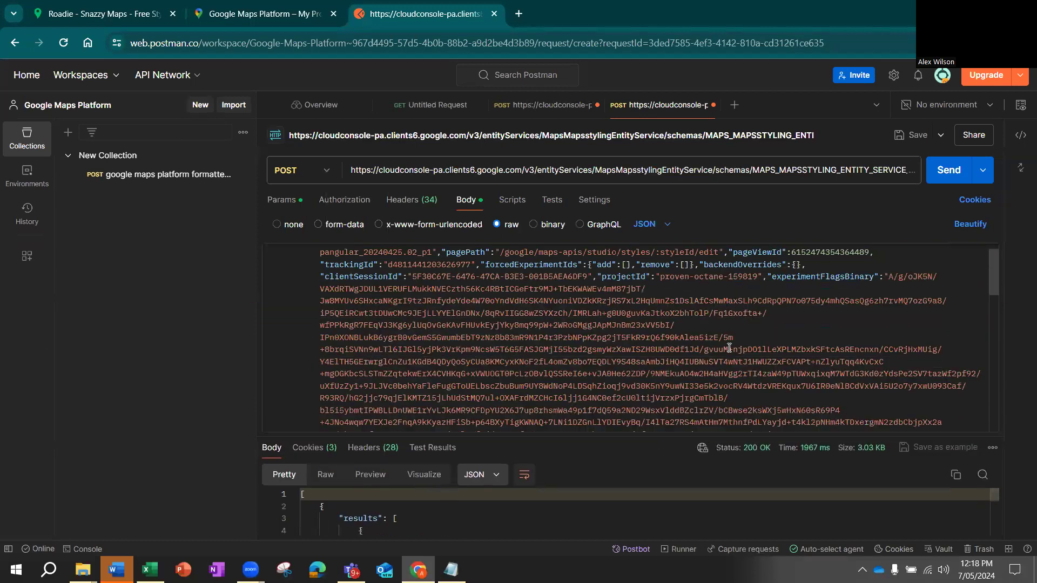
pyautogui.scroll(-5, 729, 347)
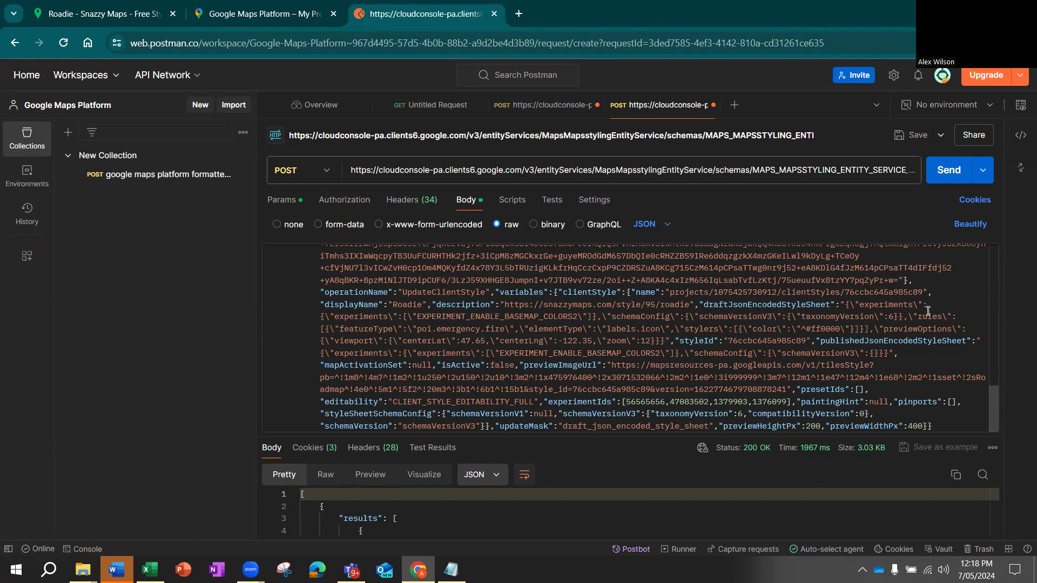
pyautogui.click(324, 332)
pyautogui.press('Return')
pyautogui.press('Return')
pyautogui.press('Return')
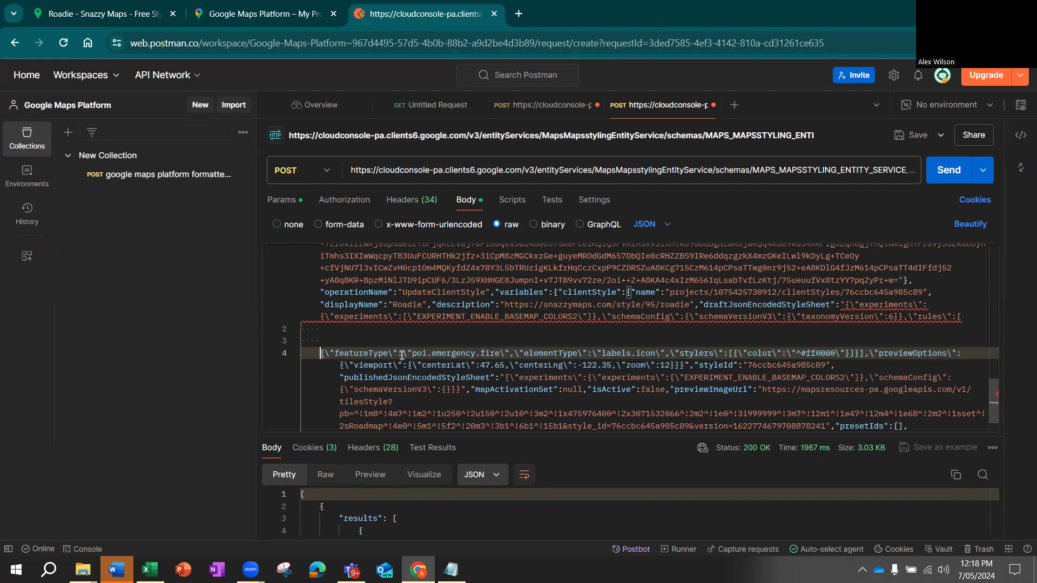
pyautogui.scroll(-1, 402, 355)
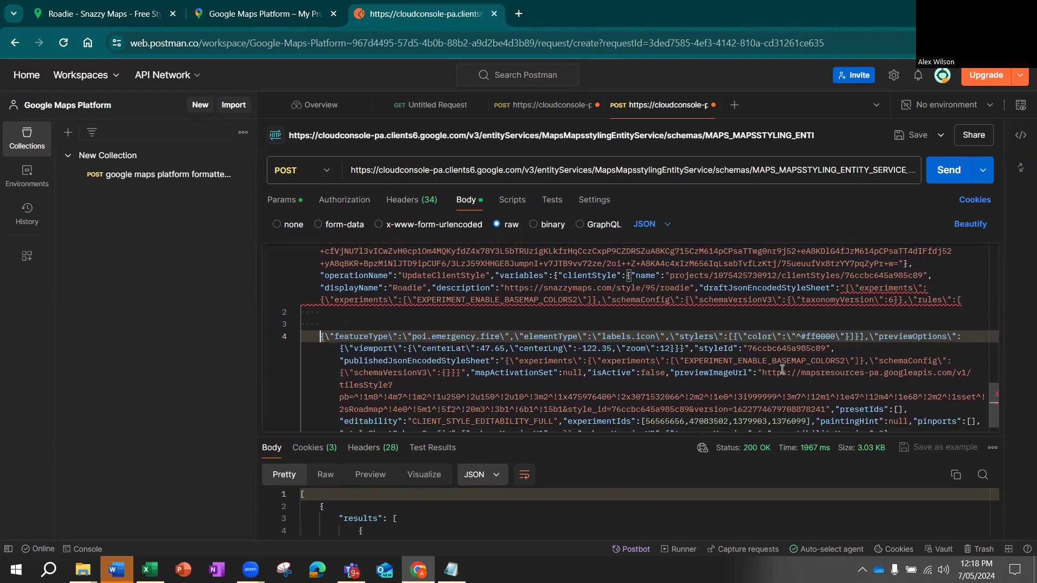
pyautogui.click(860, 337)
pyautogui.press('Return')
pyautogui.press('Return')
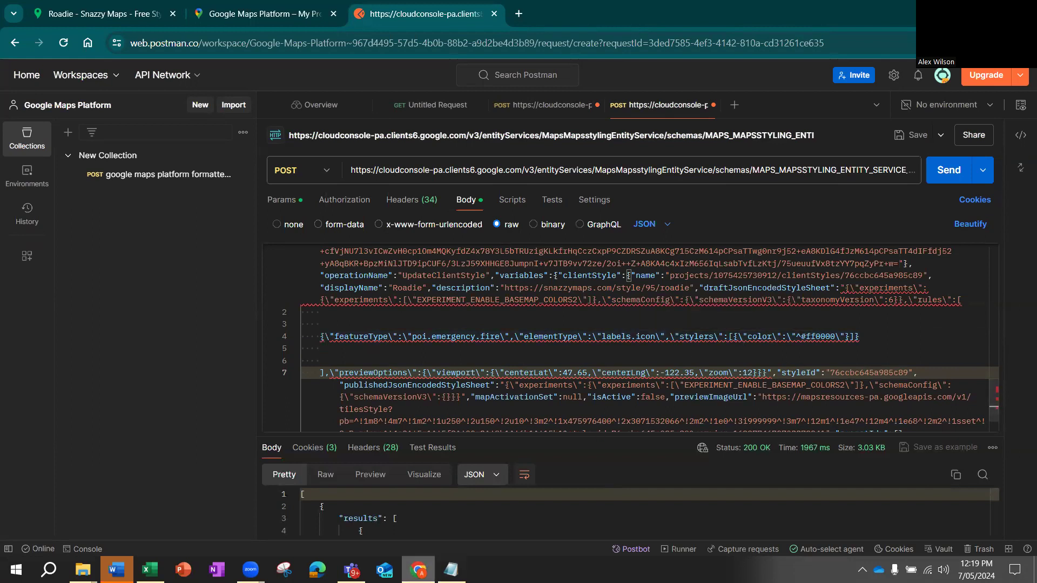
# Copy all the converted V3 rules from Notepad and paste them over the poi.emergency.fire rule in the Postman request body
pyautogui.click(451, 570)
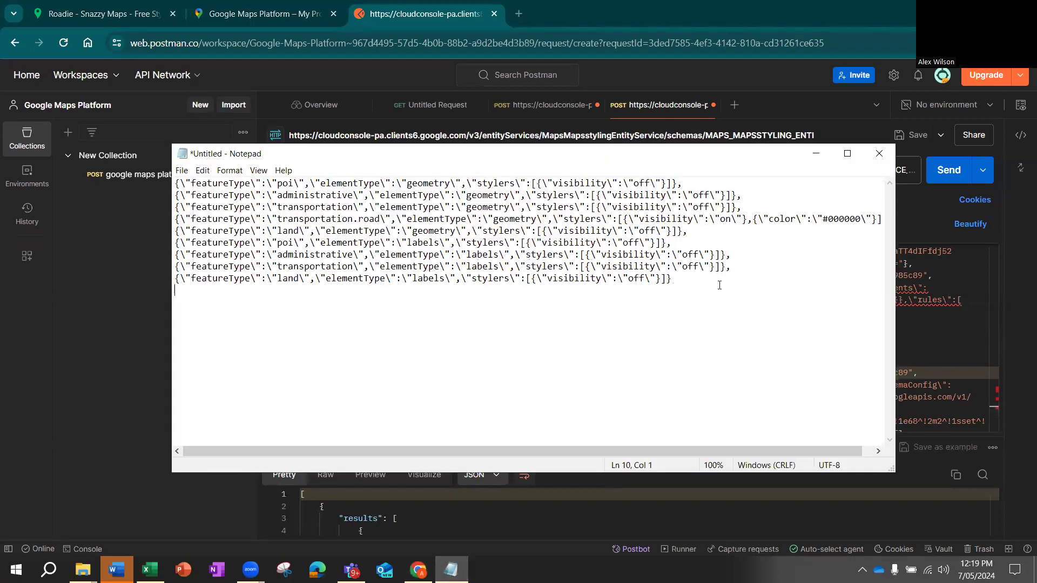
pyautogui.press('Return')
pyautogui.hotkey('ctrl', 'a')
pyautogui.hotkey('ctrl', 'c')
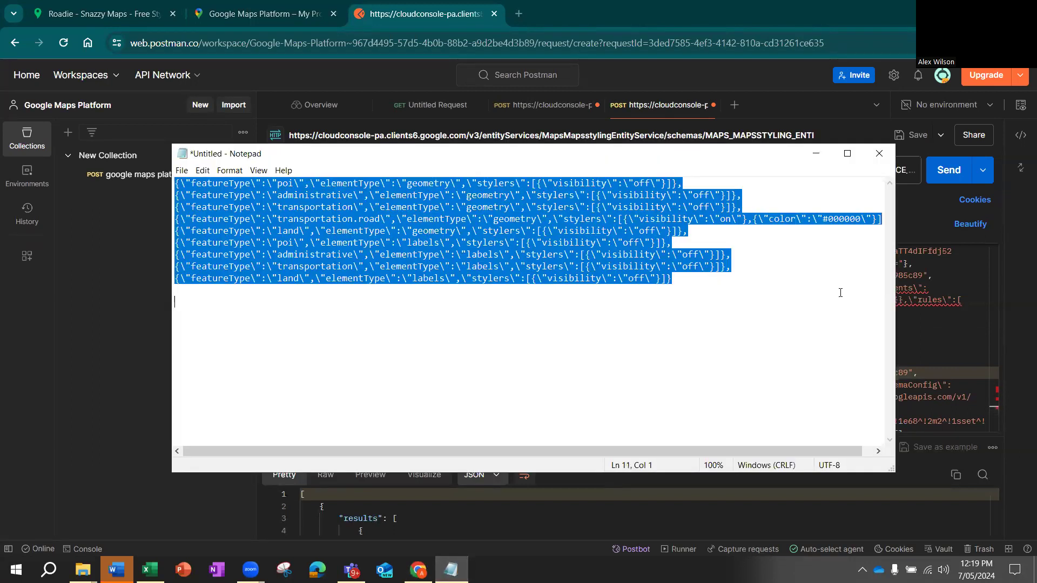
pyautogui.hotkey('alt', 'Tab')
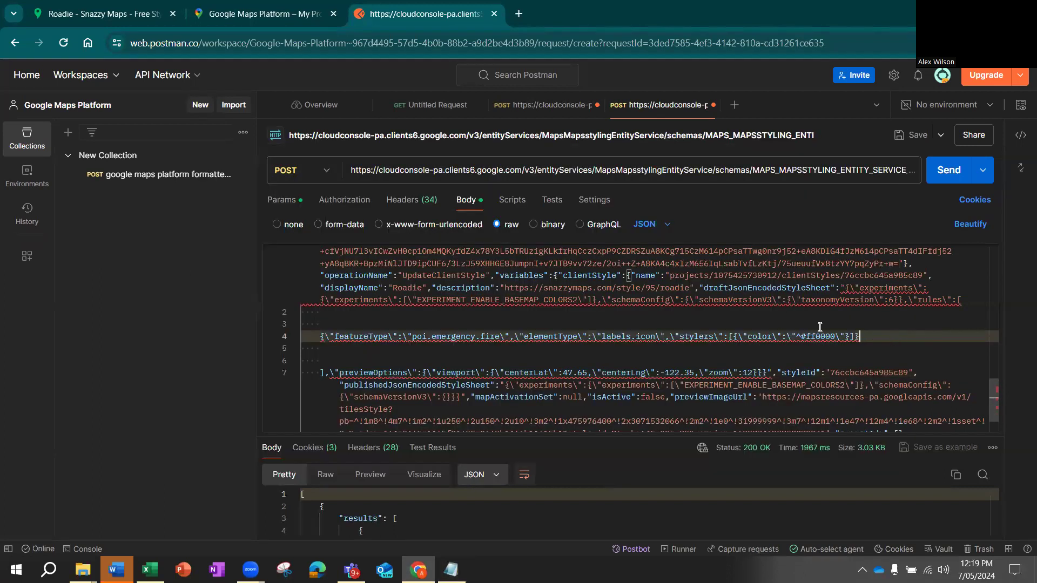
pyautogui.press('BackSpace')
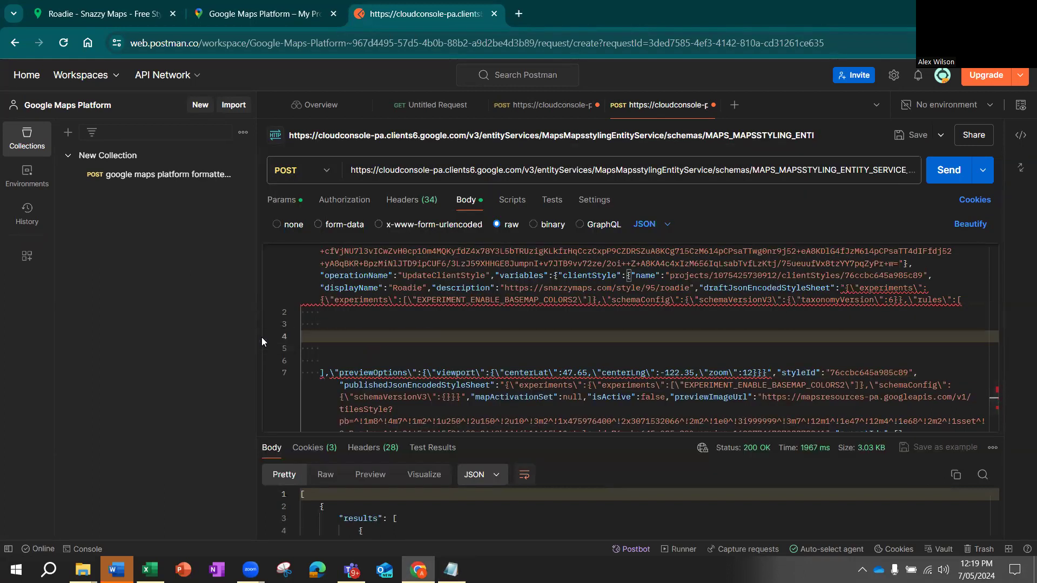
pyautogui.hotkey('ctrl', 'v')
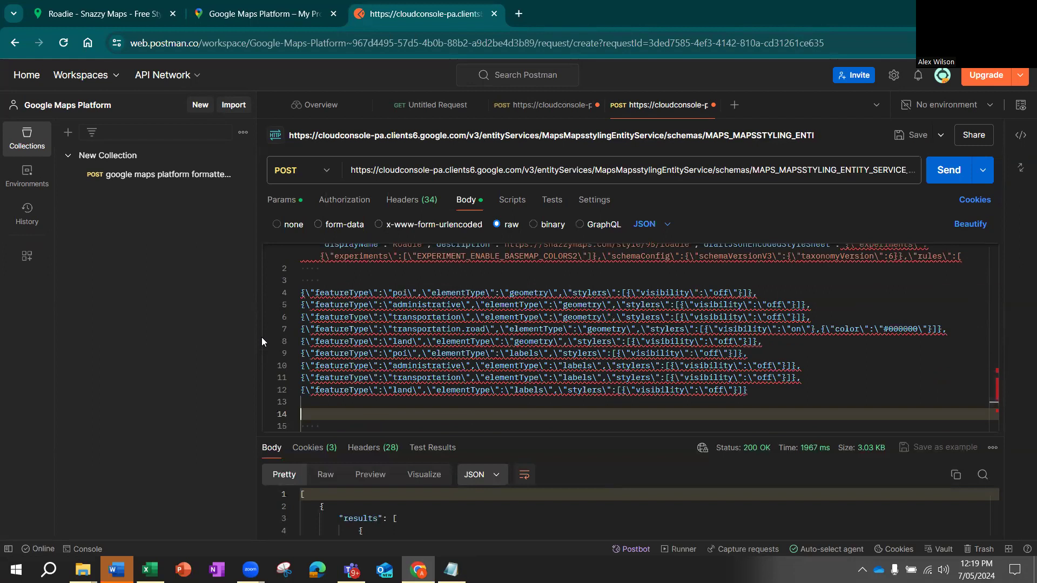
pyautogui.scroll(2, 399, 324)
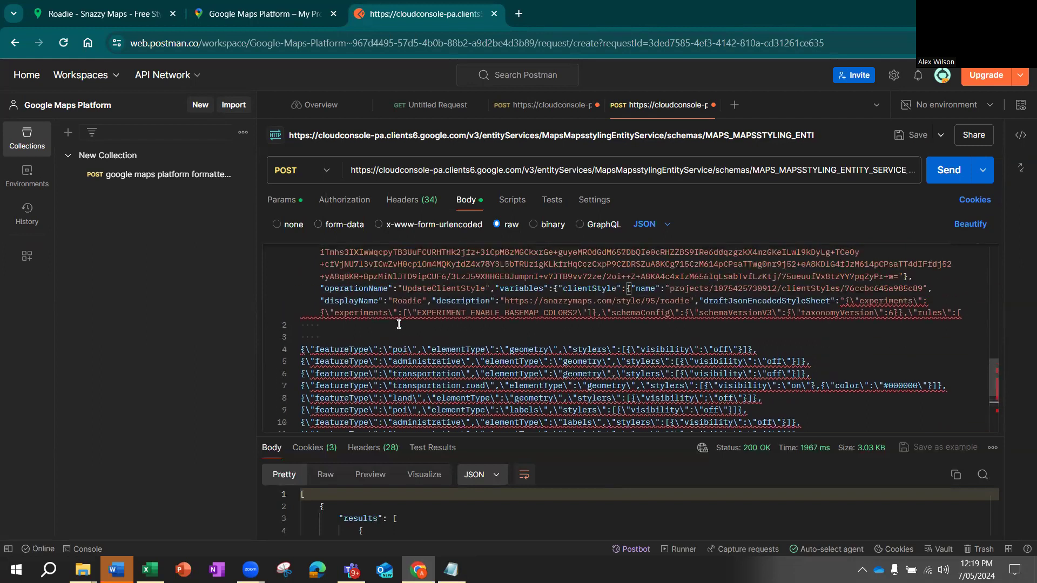
pyautogui.scroll(-3, 399, 324)
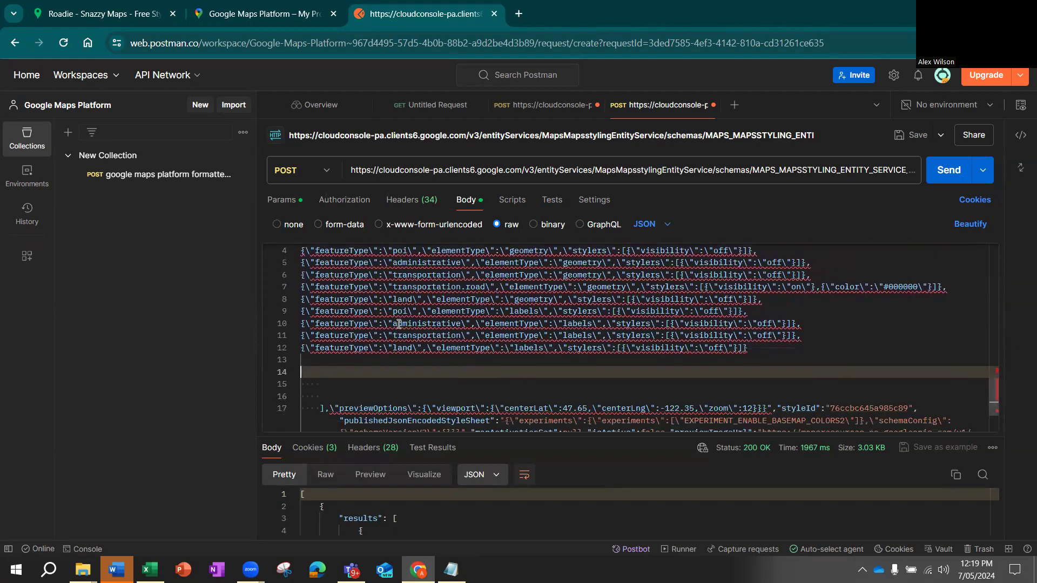
# Send the modified POST request and review the draftJsonEncodedStyleSheet in the enlarged response
pyautogui.click(949, 171)
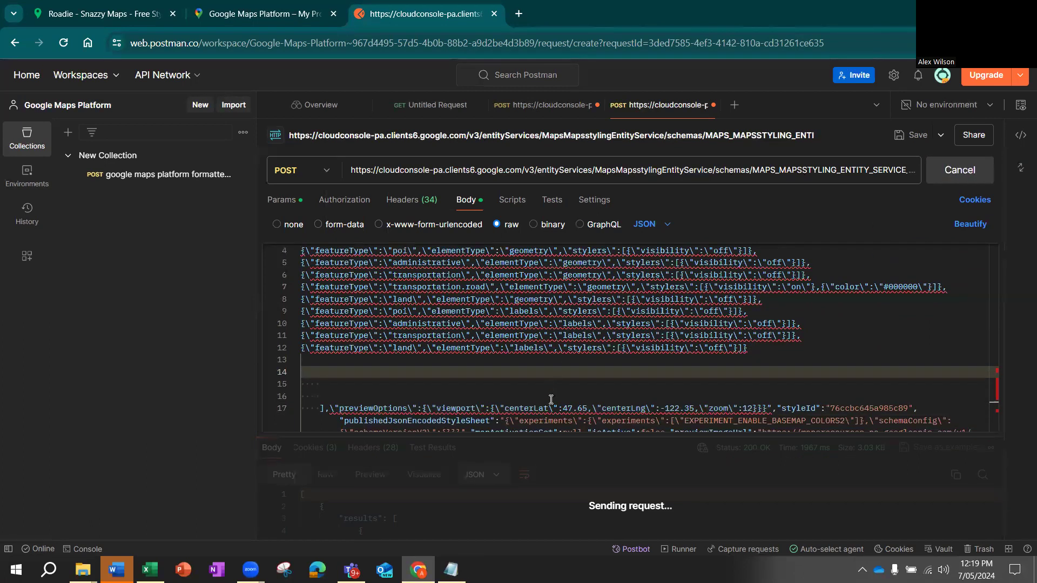
pyautogui.moveTo(540, 438); pyautogui.dragTo(539, 297)
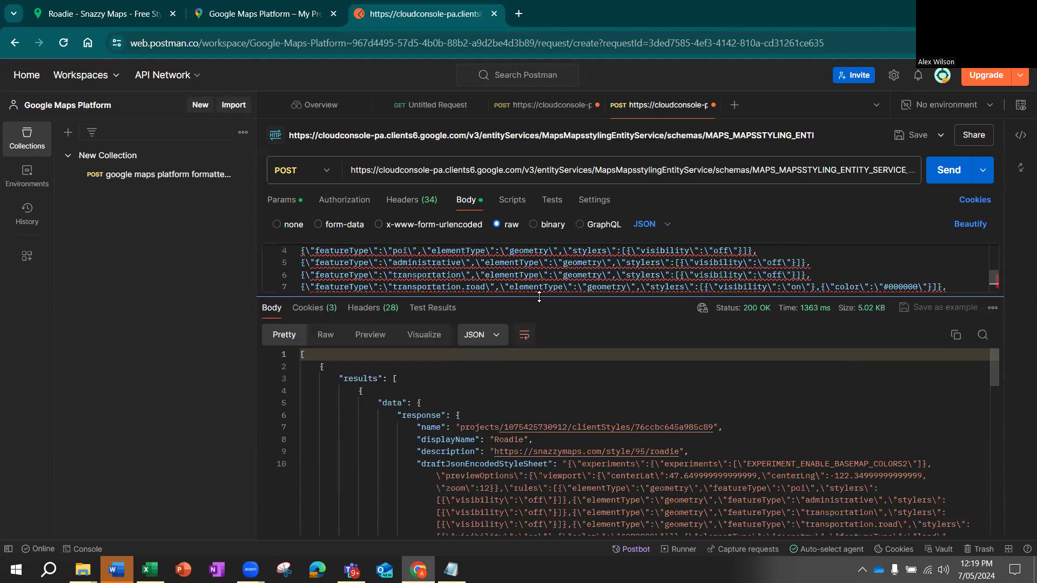
pyautogui.scroll(-3, 614, 353)
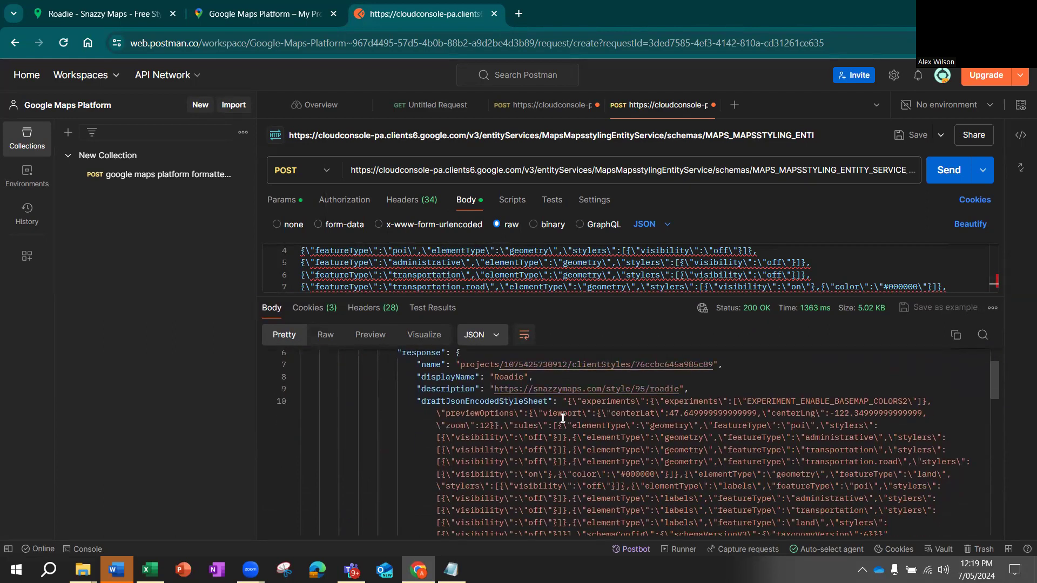
pyautogui.scroll(-5, 577, 420)
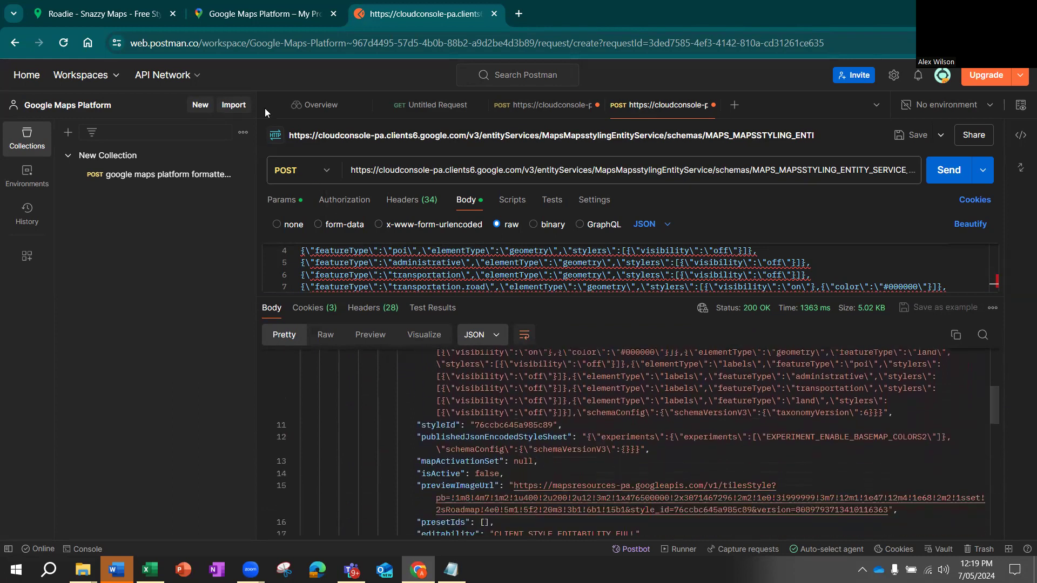
# Switch back to the Google Cloud console, close the developer tools and publish the Roadie style
pyautogui.click(265, 15)
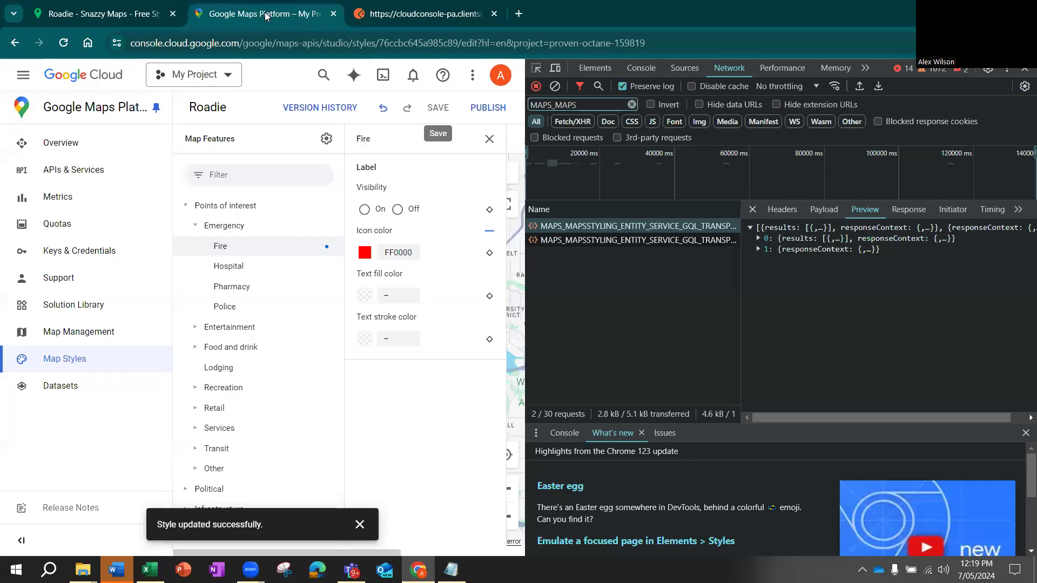
pyautogui.click(1024, 72)
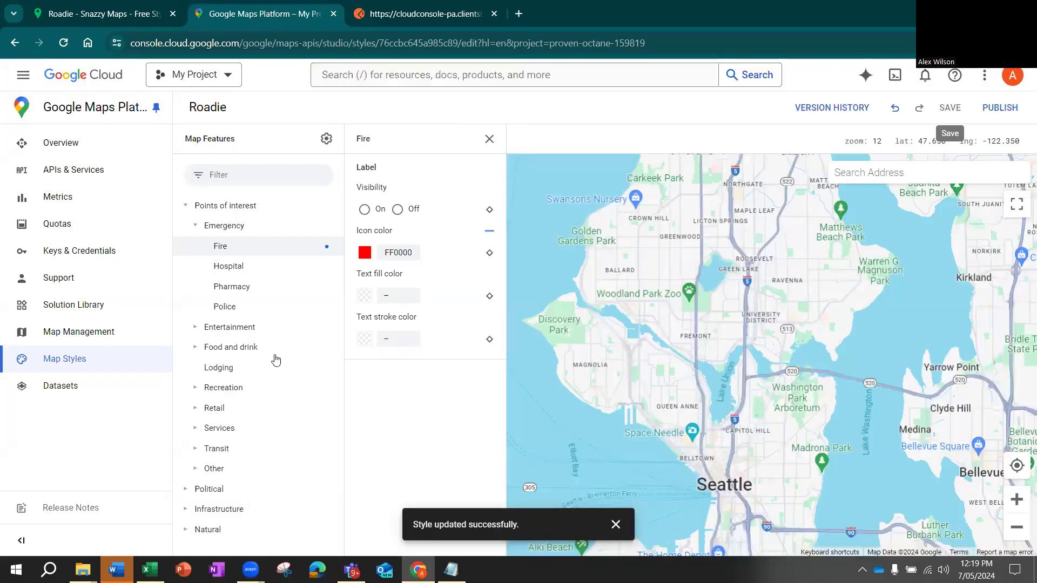
pyautogui.click(995, 115)
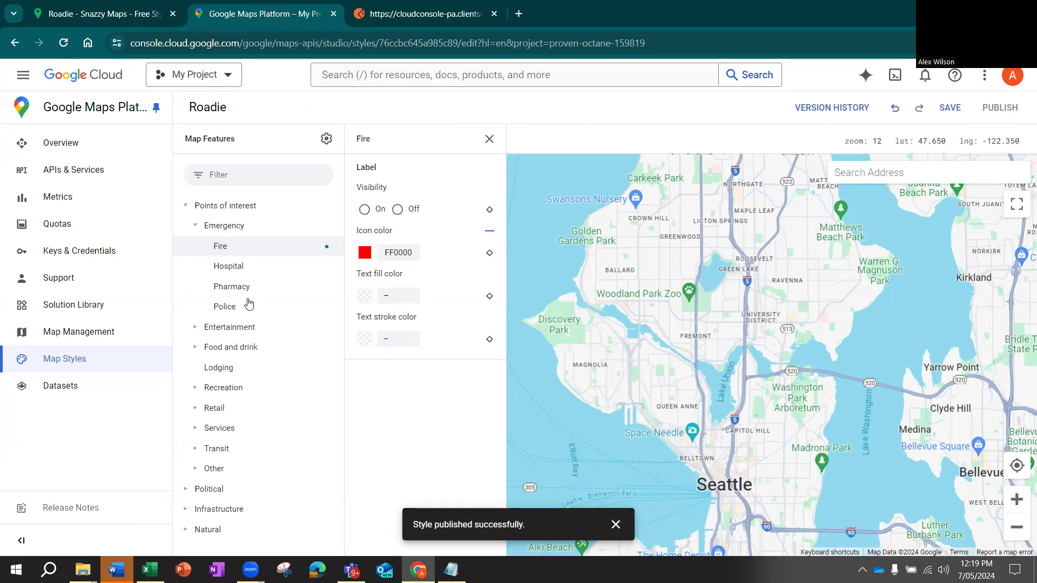
# Reopen the Roadie style from the Map Styles list for customization
pyautogui.click(70, 366)
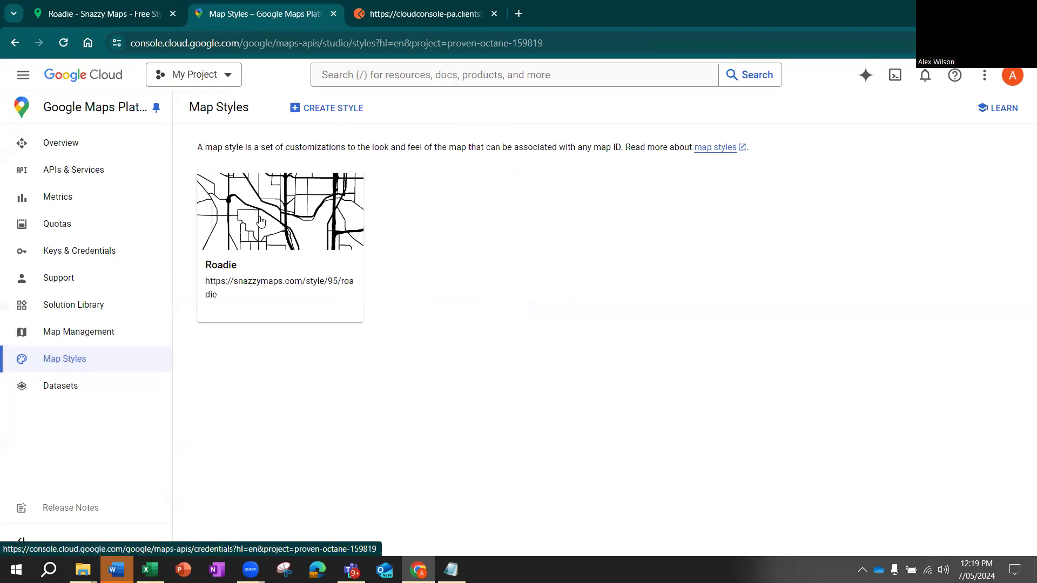
pyautogui.click(261, 220)
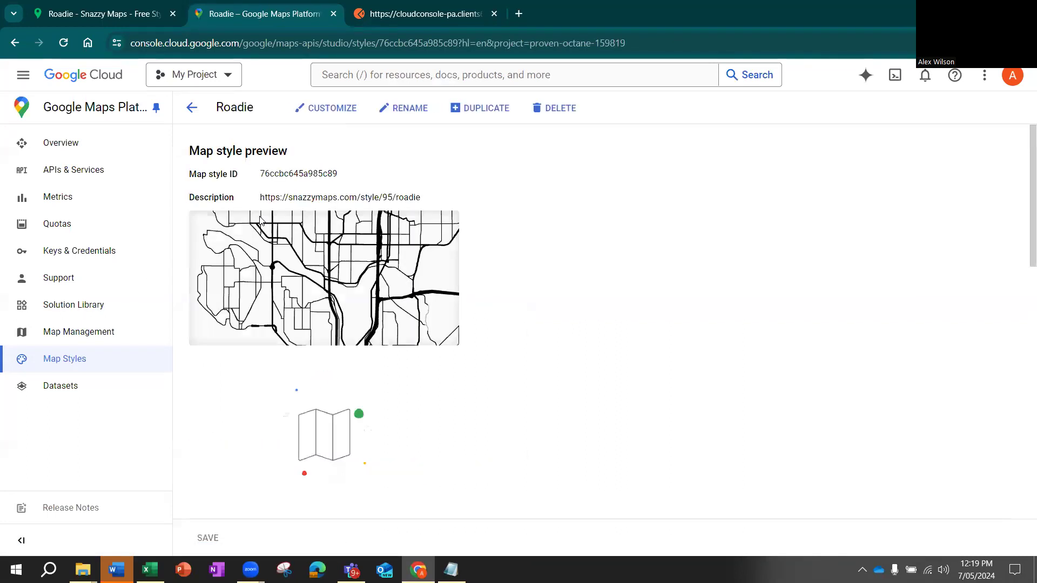
pyautogui.click(341, 115)
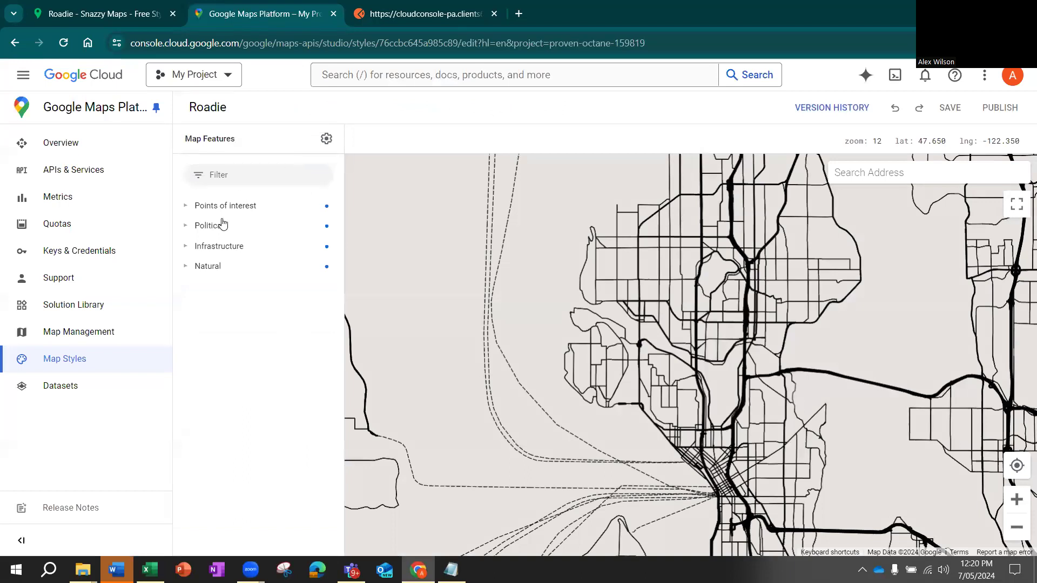
# Set the Natural > Background polygon's visibility to On and its fill color to FFFFFF
pyautogui.click(185, 267)
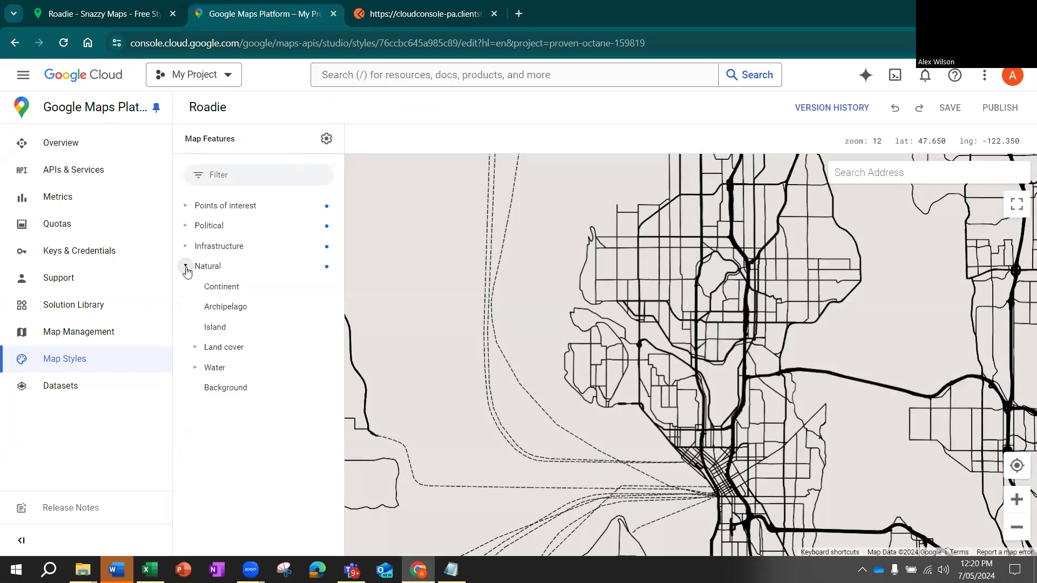
pyautogui.click(239, 396)
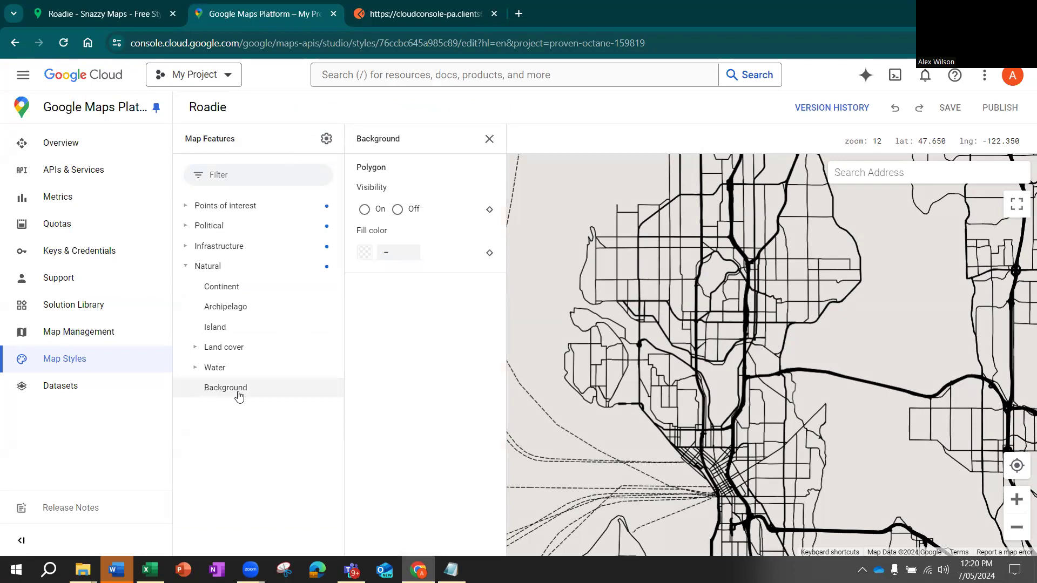
pyautogui.click(364, 209)
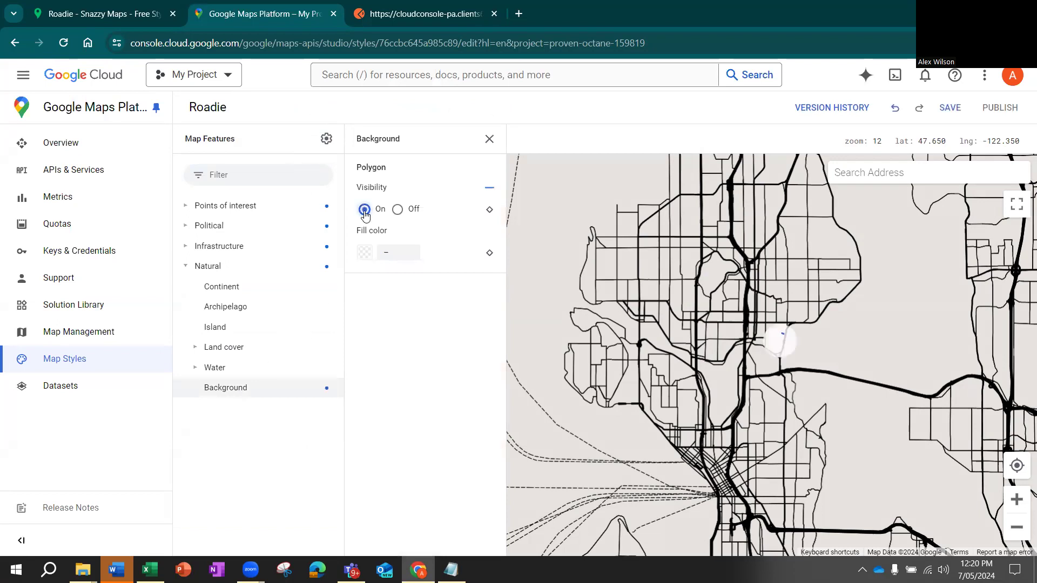
pyautogui.click(364, 254)
pyautogui.click(375, 300)
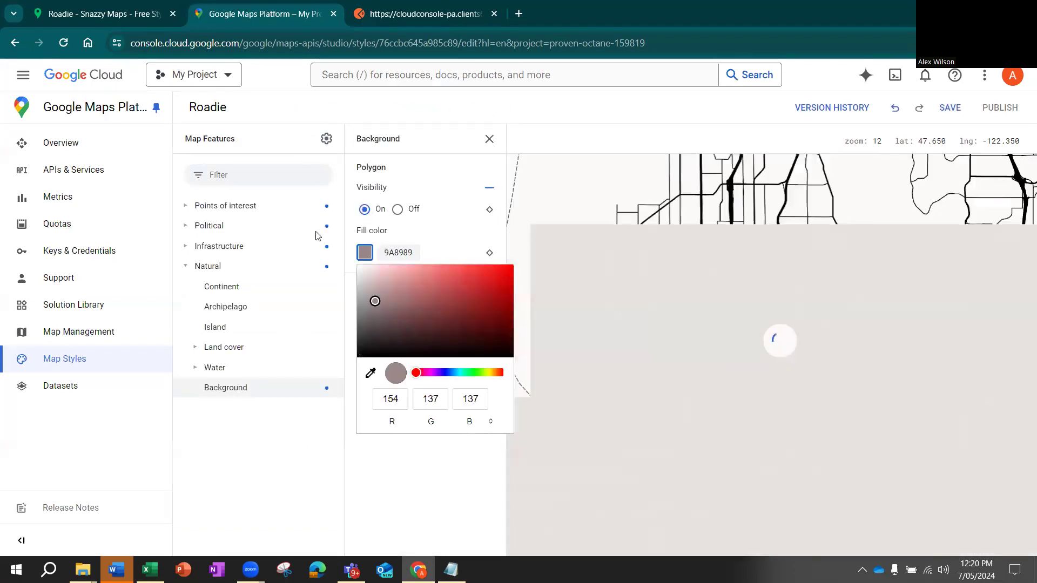
pyautogui.moveTo(375, 301); pyautogui.dragTo(316, 233)
pyautogui.click(383, 468)
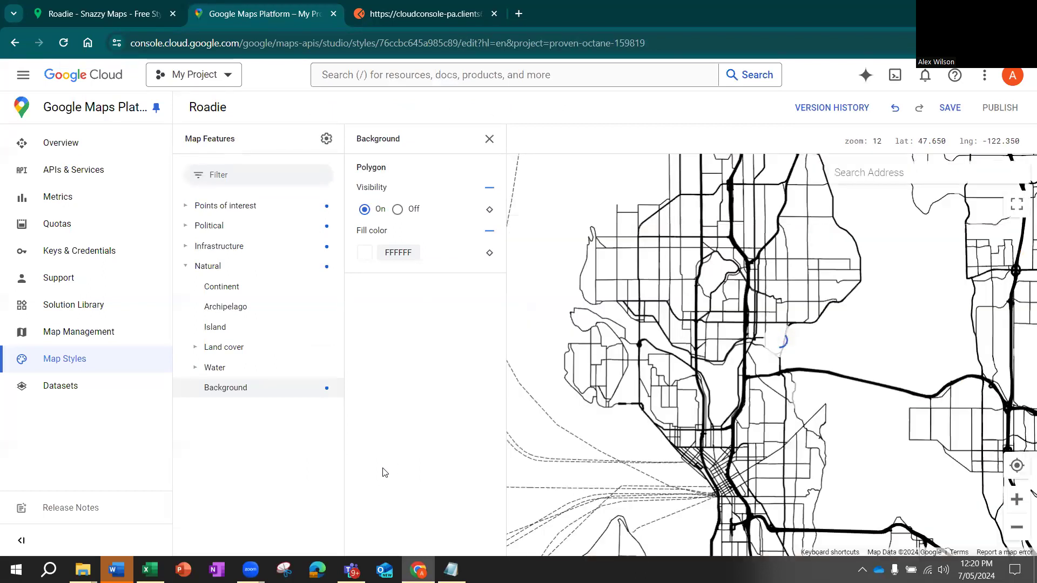
# Preview the style on Manhattan, New York, NY, USA, and save and publish the style
pyautogui.write('manha')
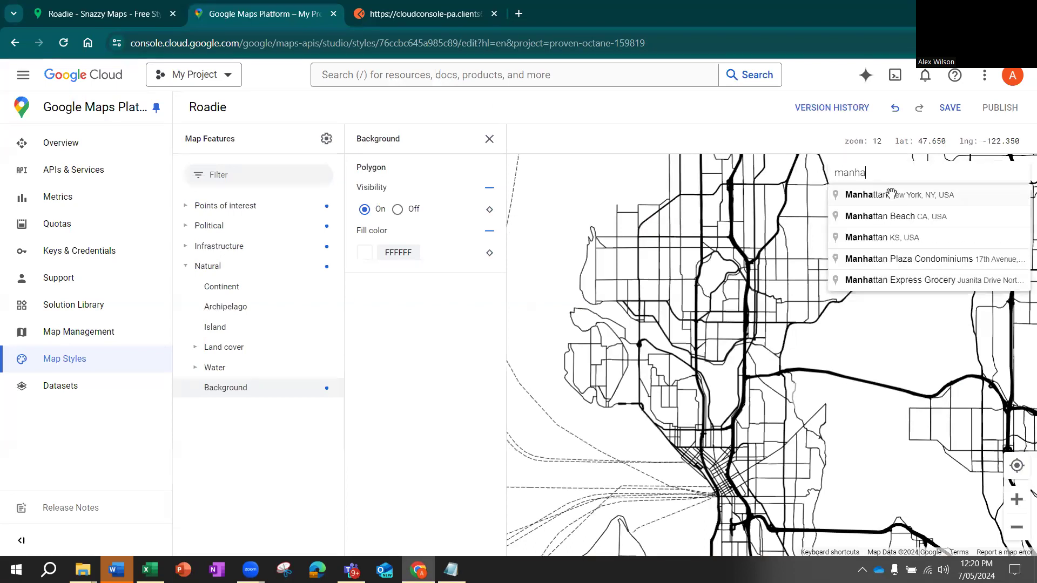
pyautogui.click(893, 196)
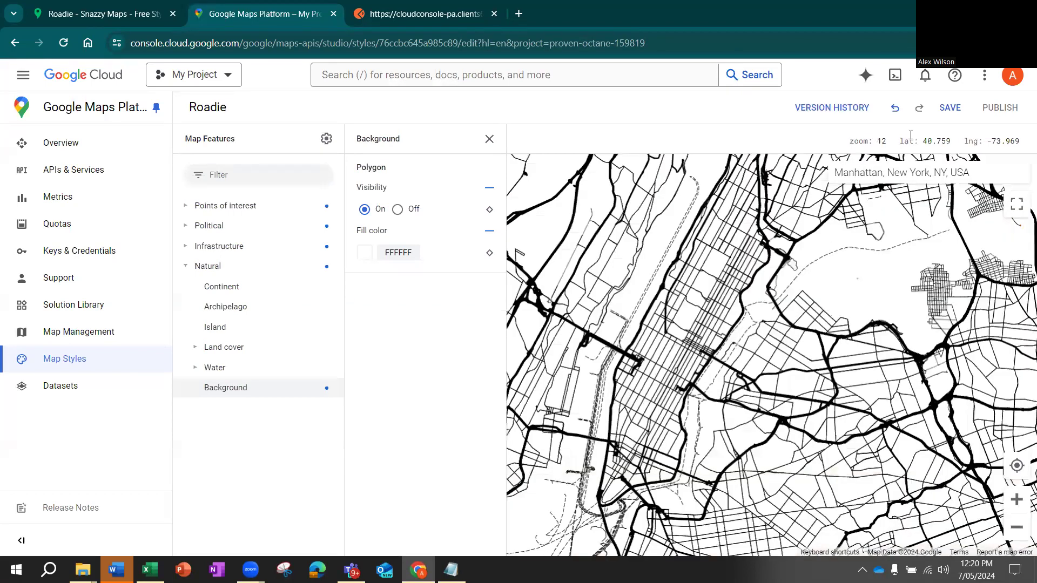
pyautogui.click(943, 116)
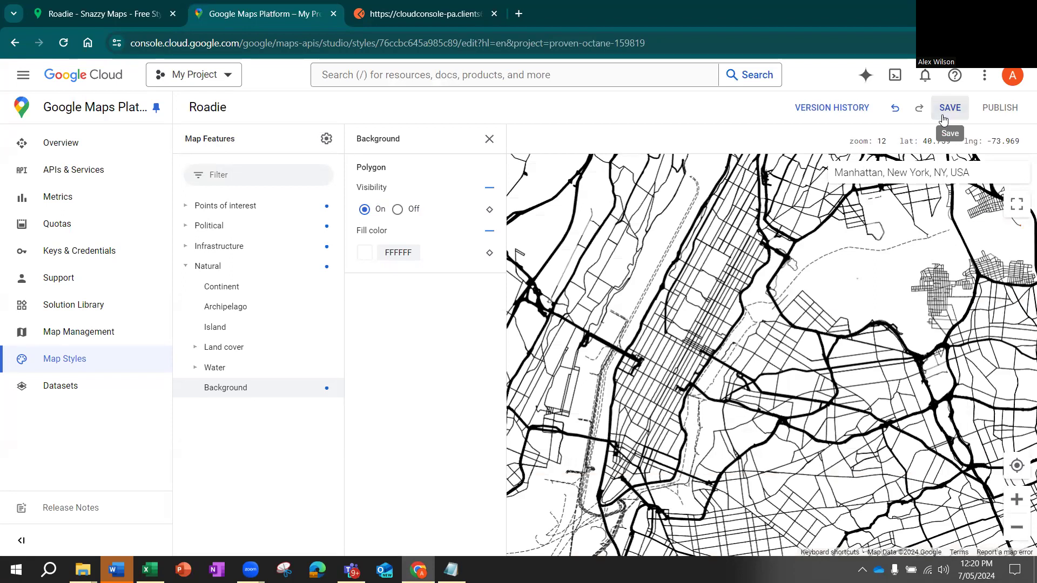
pyautogui.click(1001, 108)
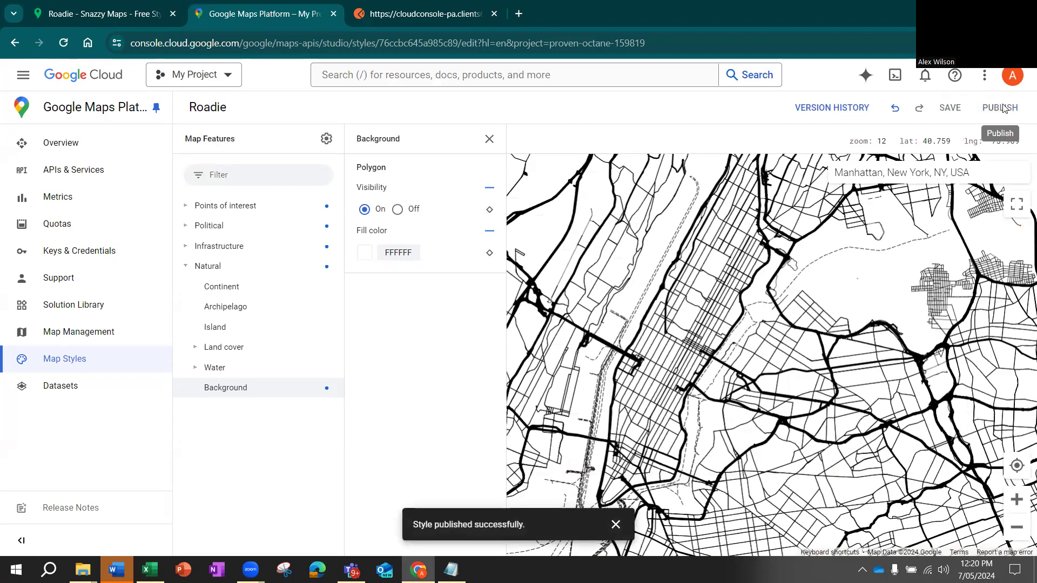